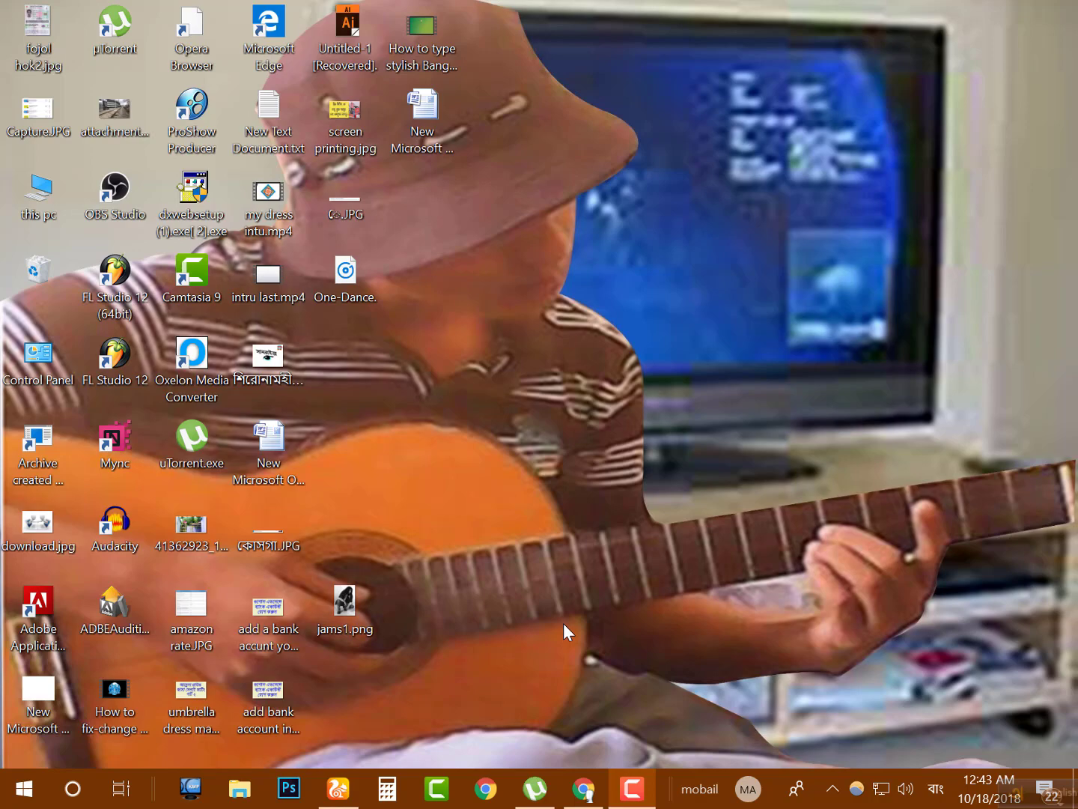
Step: Switch to the Chrome window with Facebook and start creating a Page of the Community or Public Figure type
{"action": "left_click", "coordinate": [583, 788]}
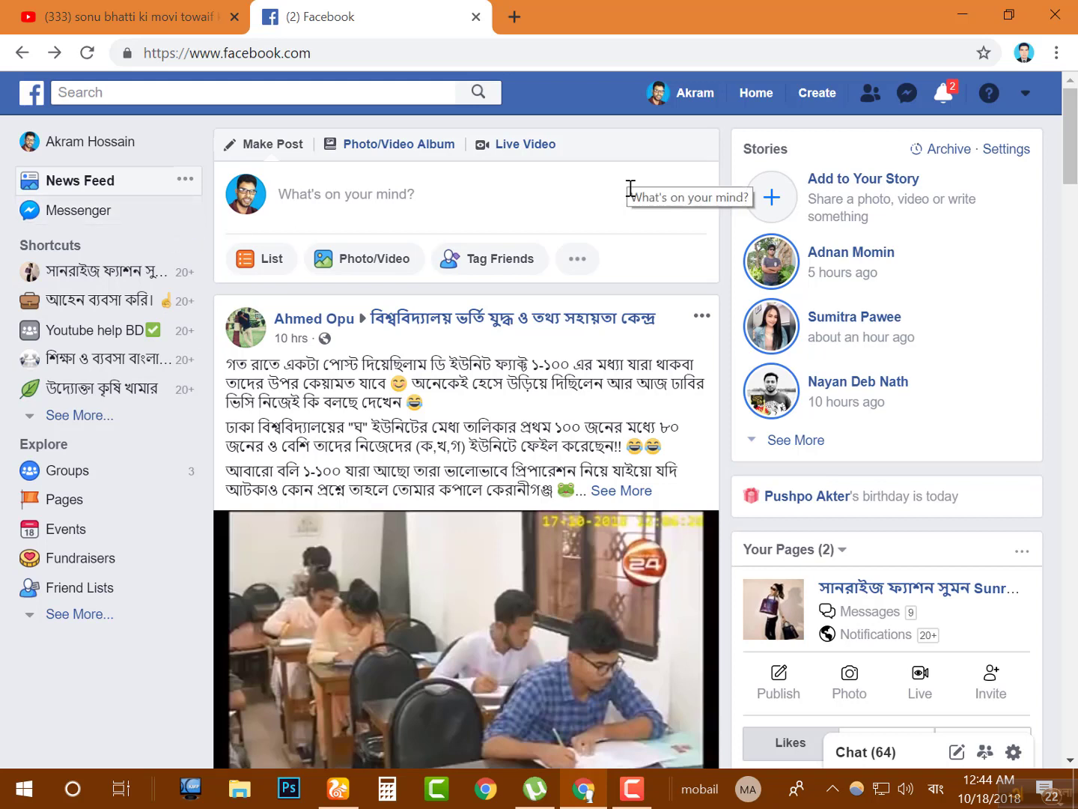
{"action": "left_click", "coordinate": [819, 99]}
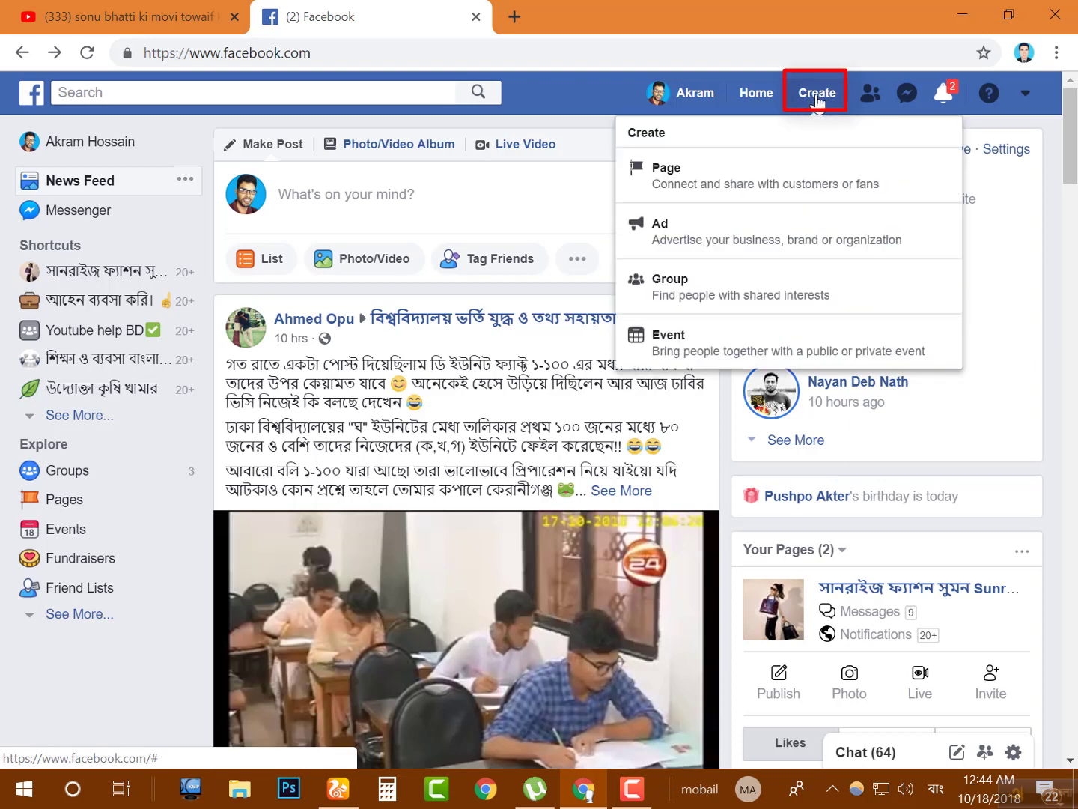
{"action": "left_click", "coordinate": [667, 173]}
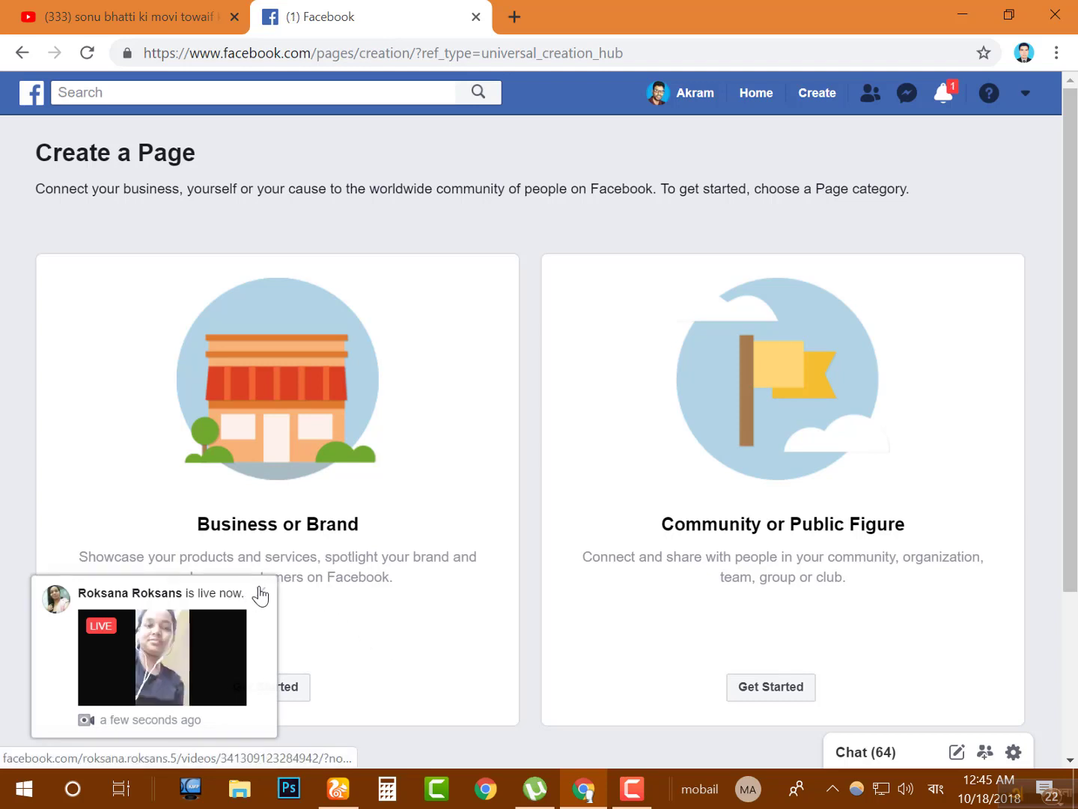
{"action": "left_click", "coordinate": [260, 592]}
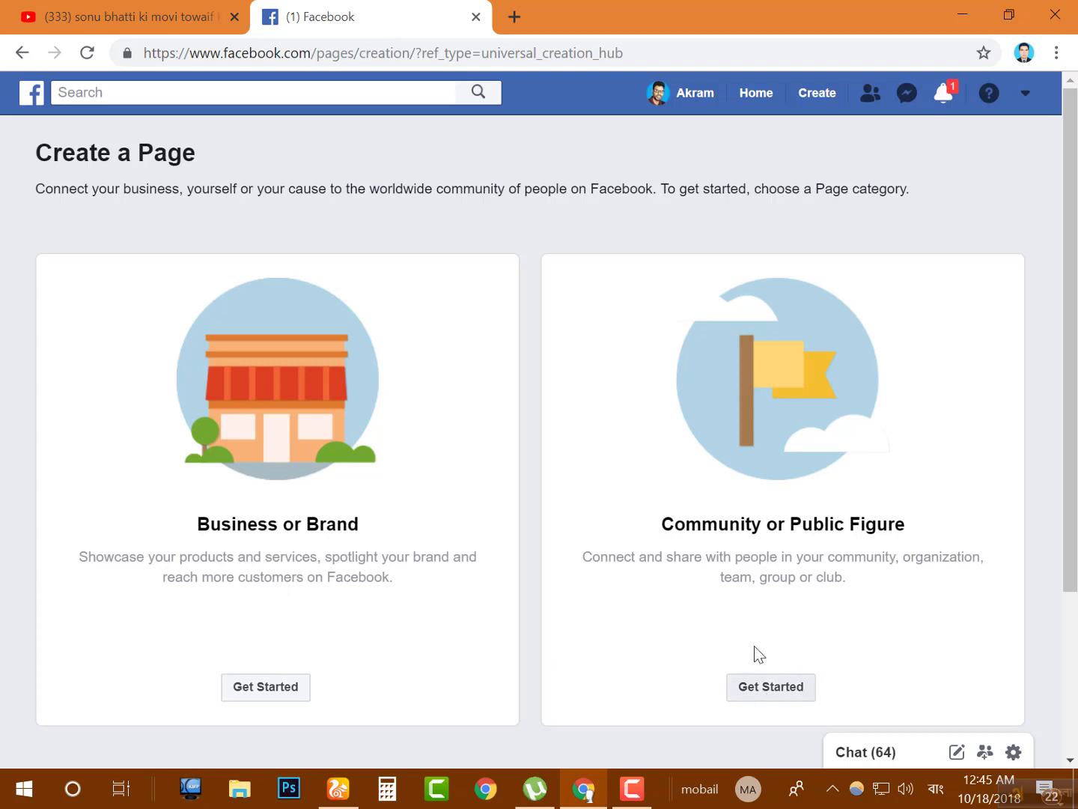
{"action": "left_click", "coordinate": [768, 695]}
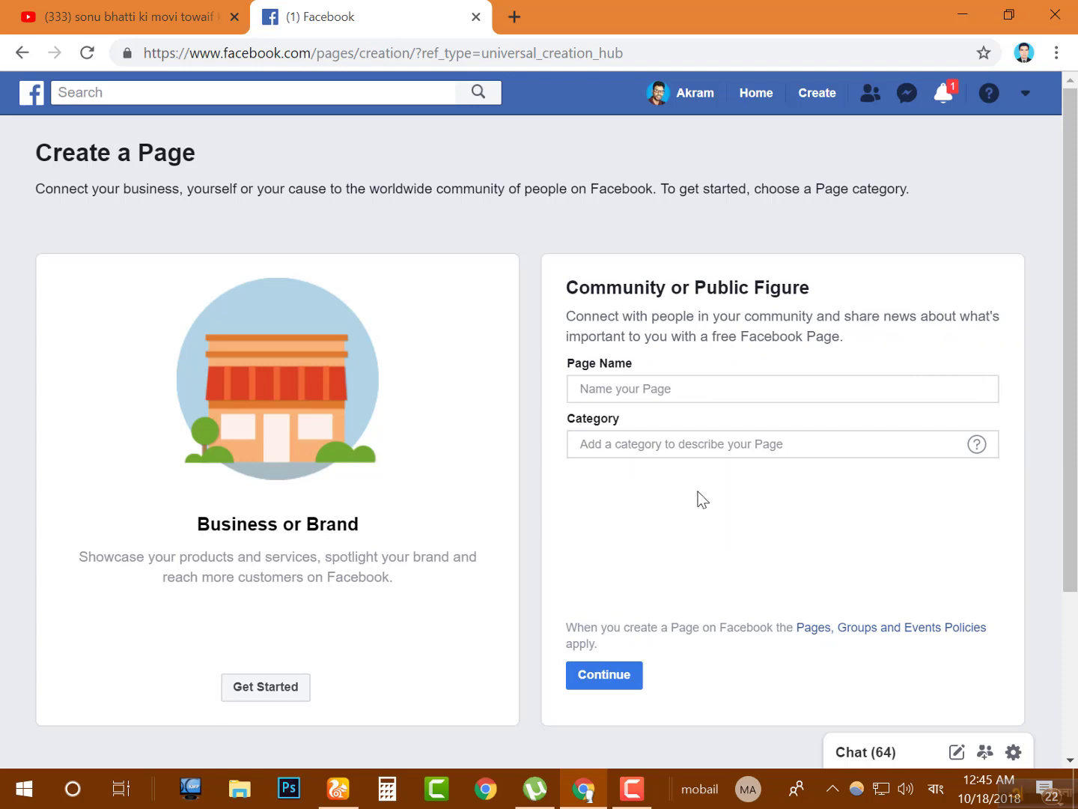
Step: Name the Page "Funny videos" with English keyboard input and set its category to Comedy Club
{"action": "left_click", "coordinate": [650, 389]}
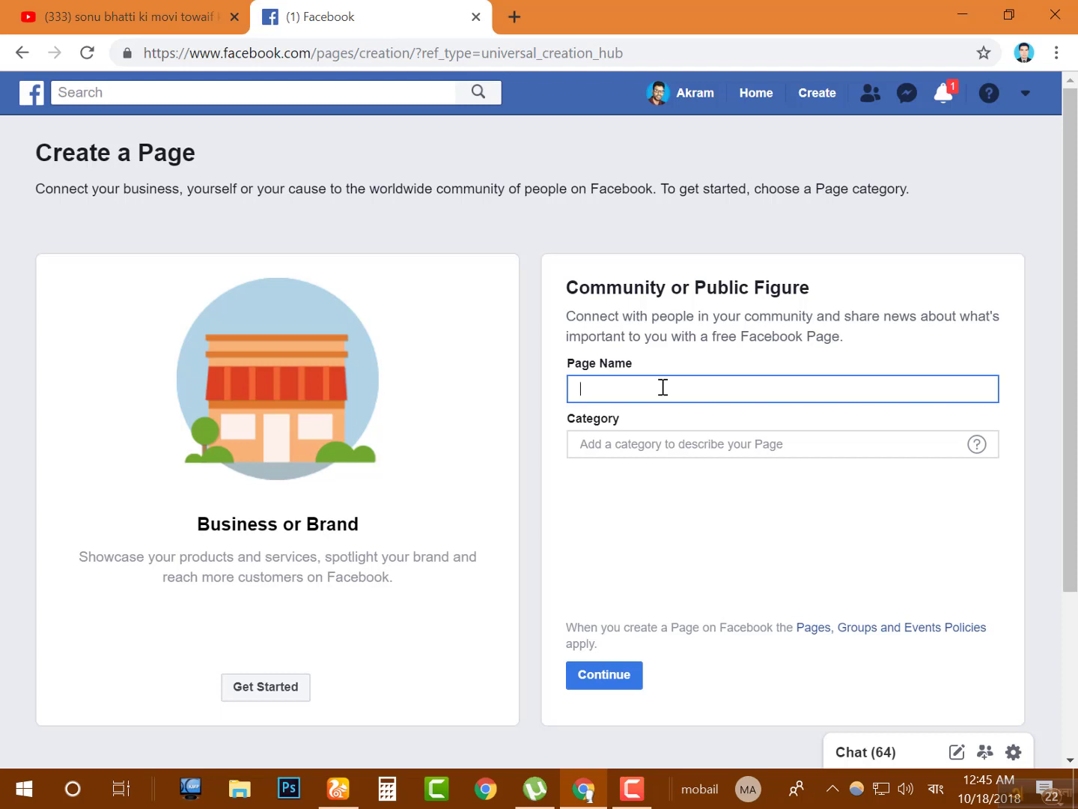
{"action": "key", "text": "alt+shift"}
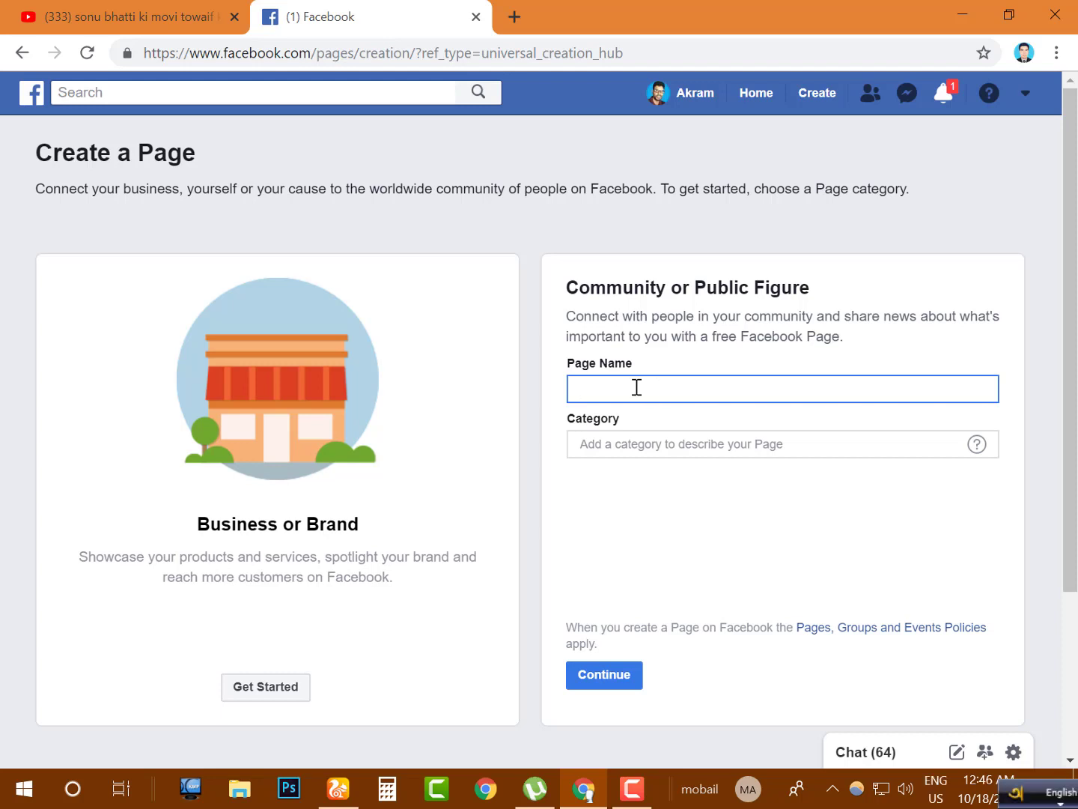
{"action": "type", "text": "Funny videos"}
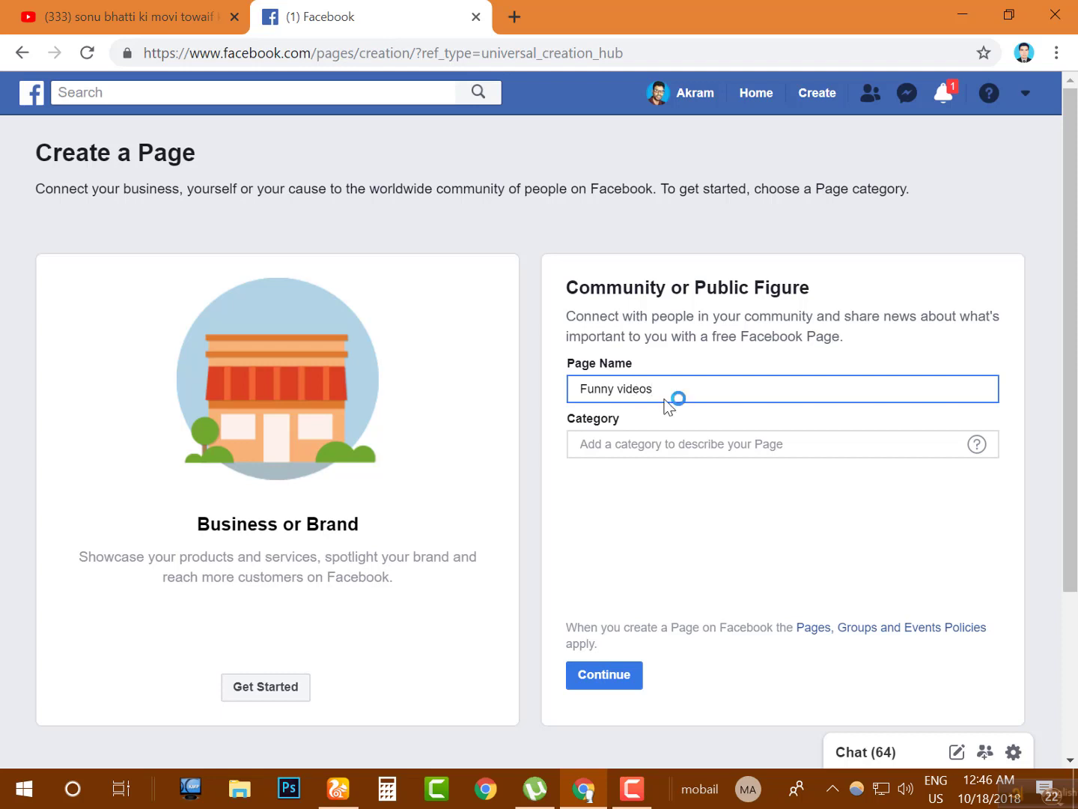
{"action": "left_click", "coordinate": [607, 446]}
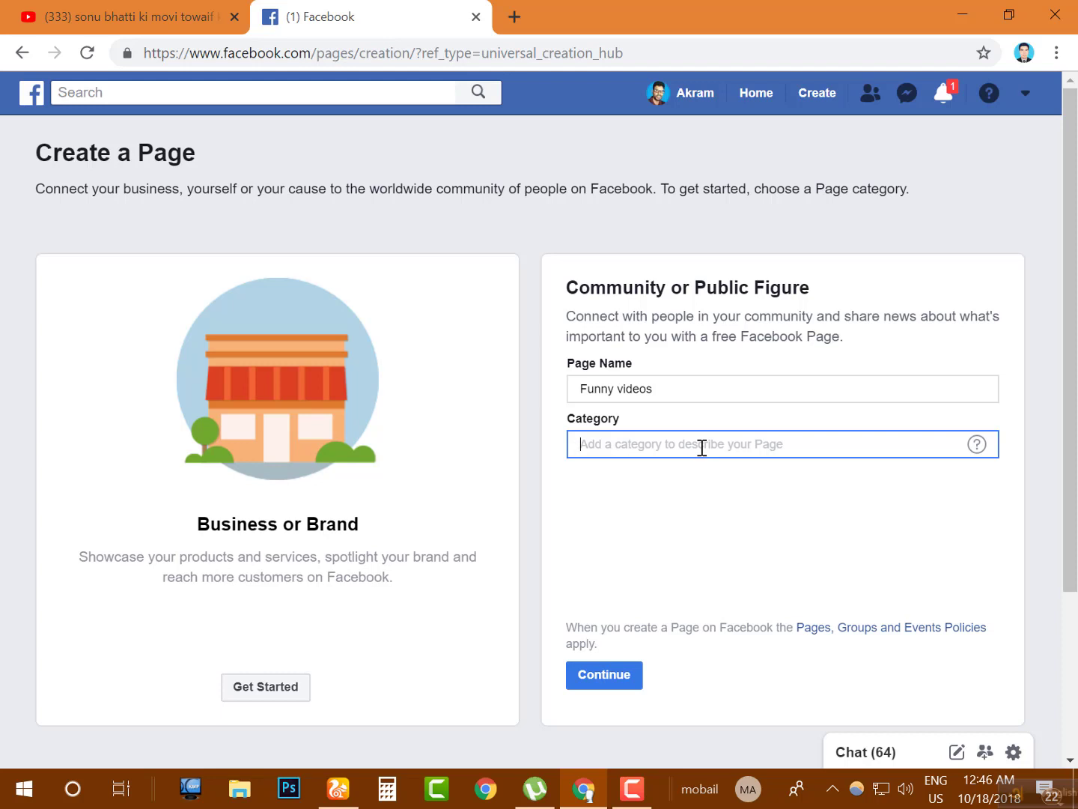
{"action": "type", "text": "Funn"}
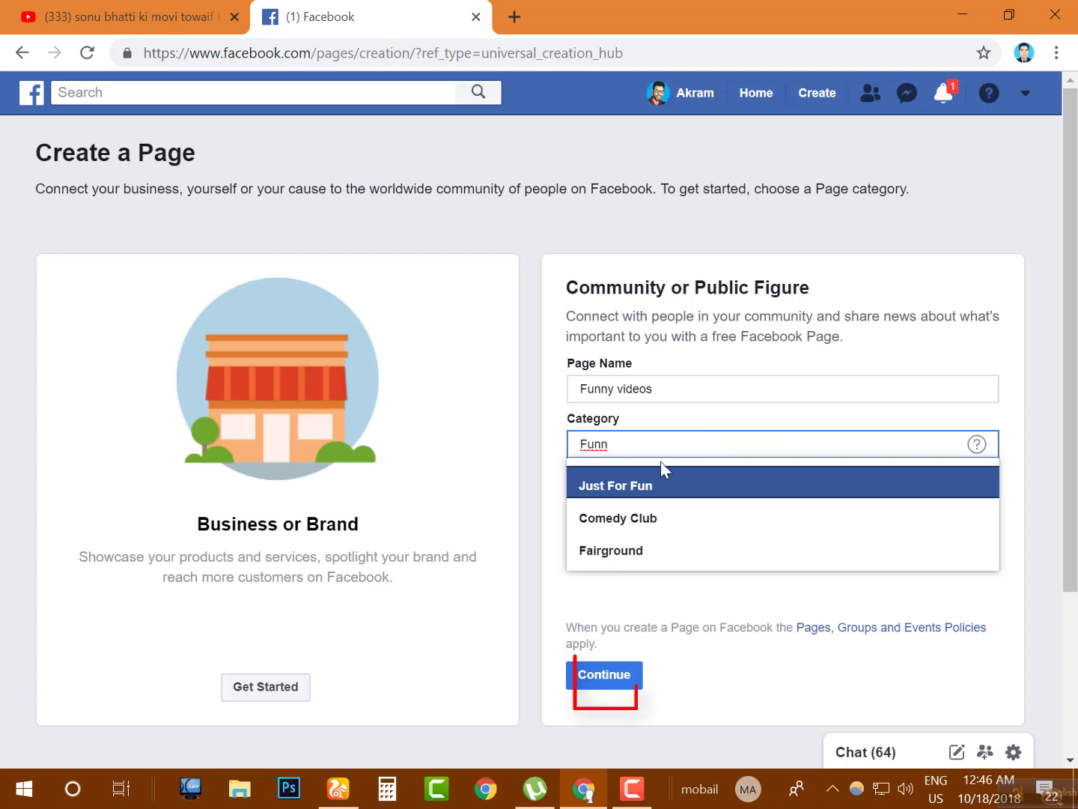
{"action": "left_click", "coordinate": [650, 519]}
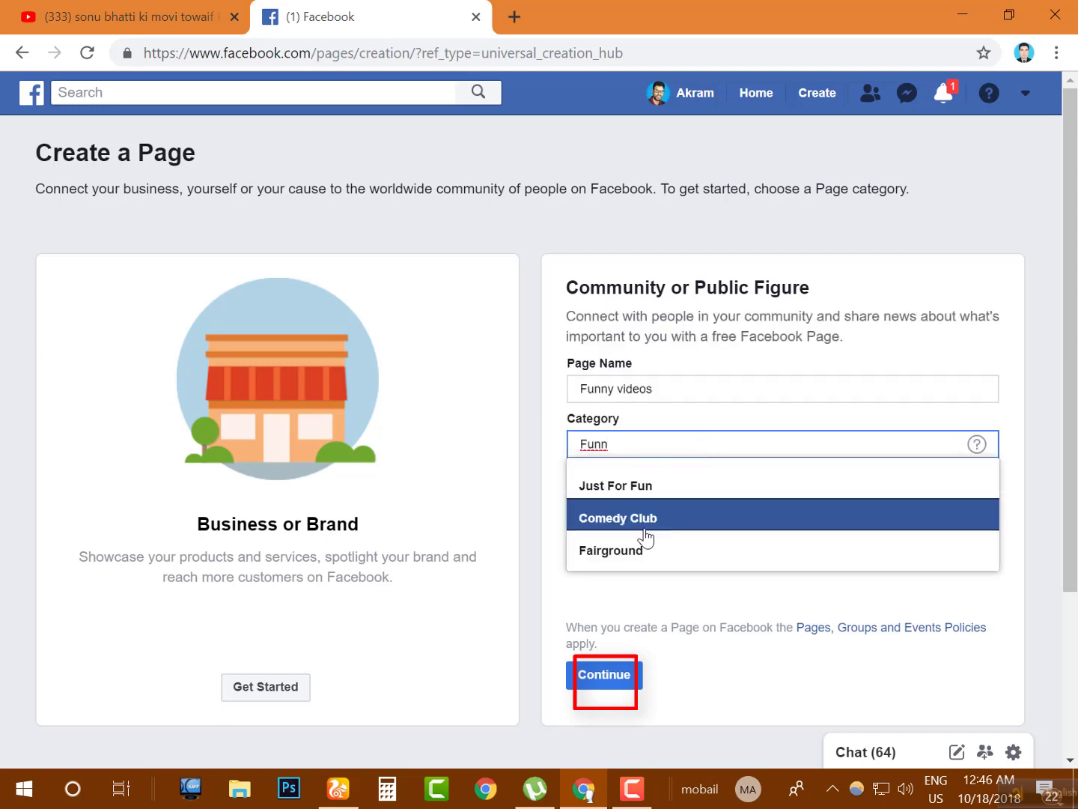
{"action": "left_click", "coordinate": [646, 524]}
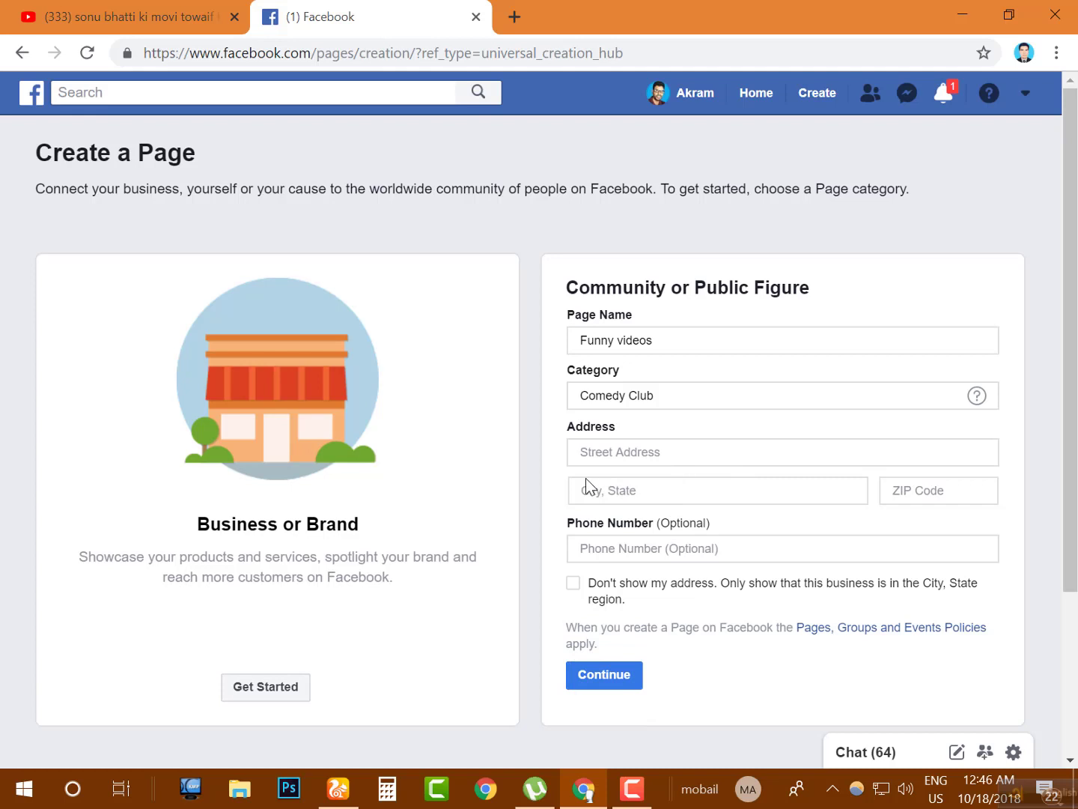
Step: Fill in the street address of the new Page
{"action": "left_click", "coordinate": [620, 452]}
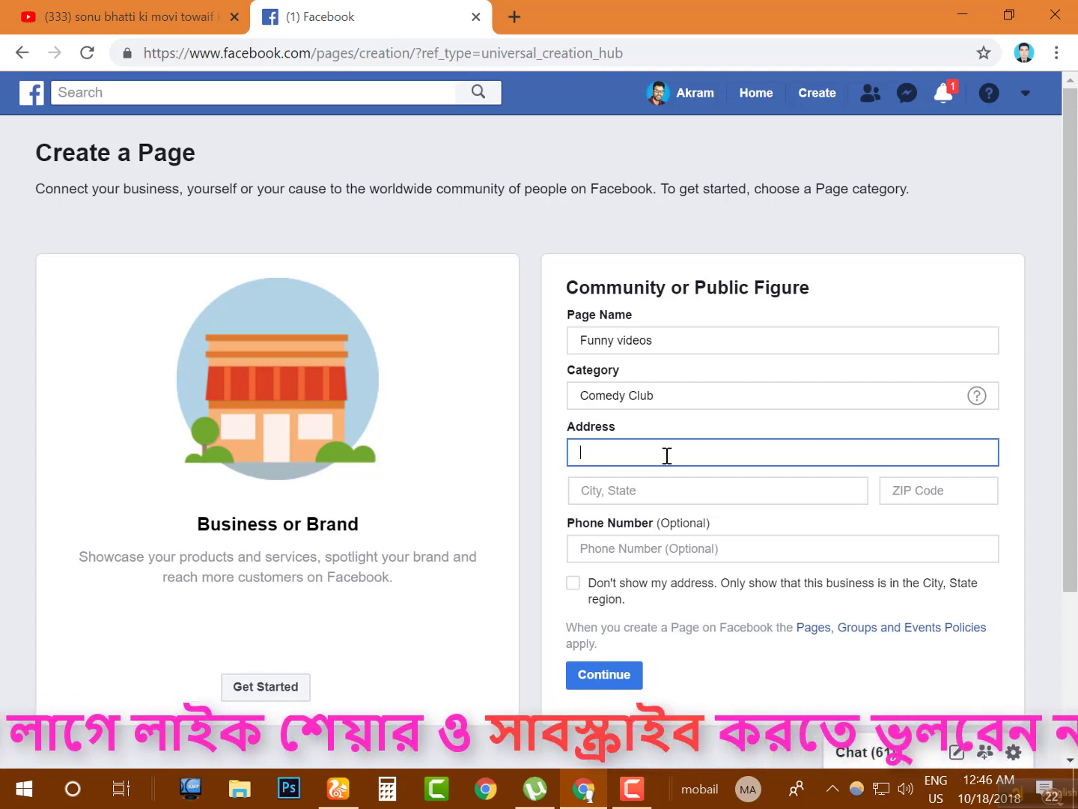
{"action": "type", "text": "n"}
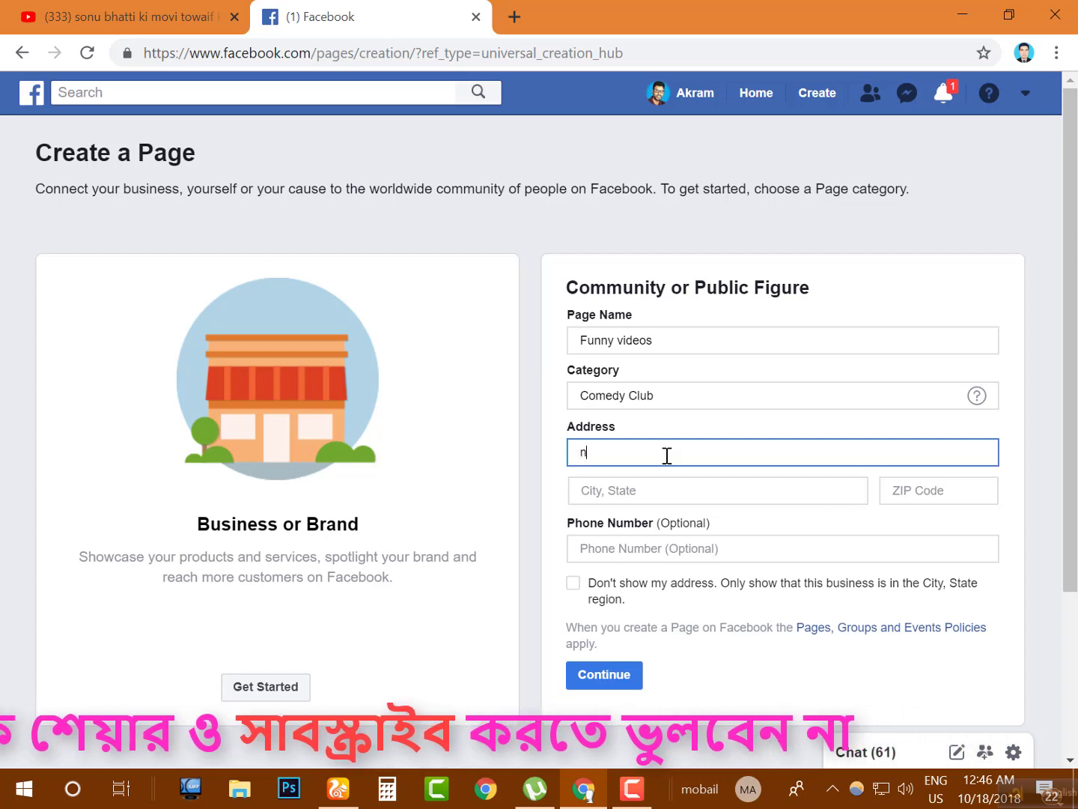
{"action": "type", "text": "oa"}
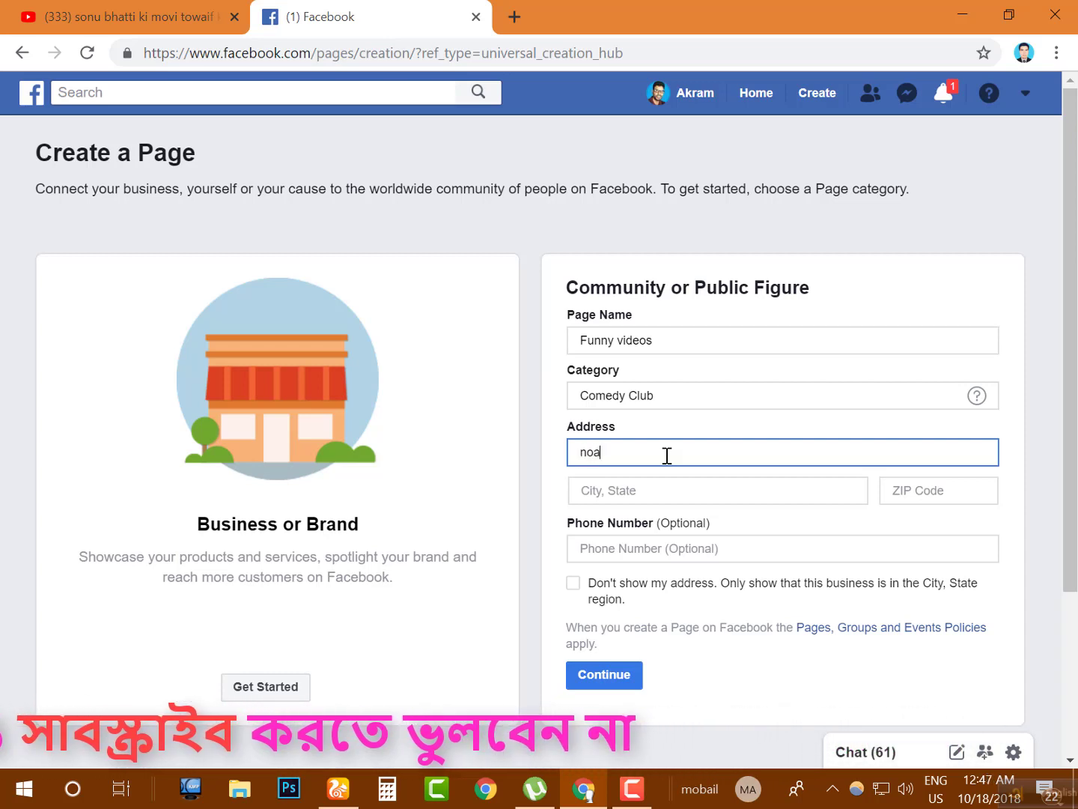
{"action": "type", "text": "khal"}
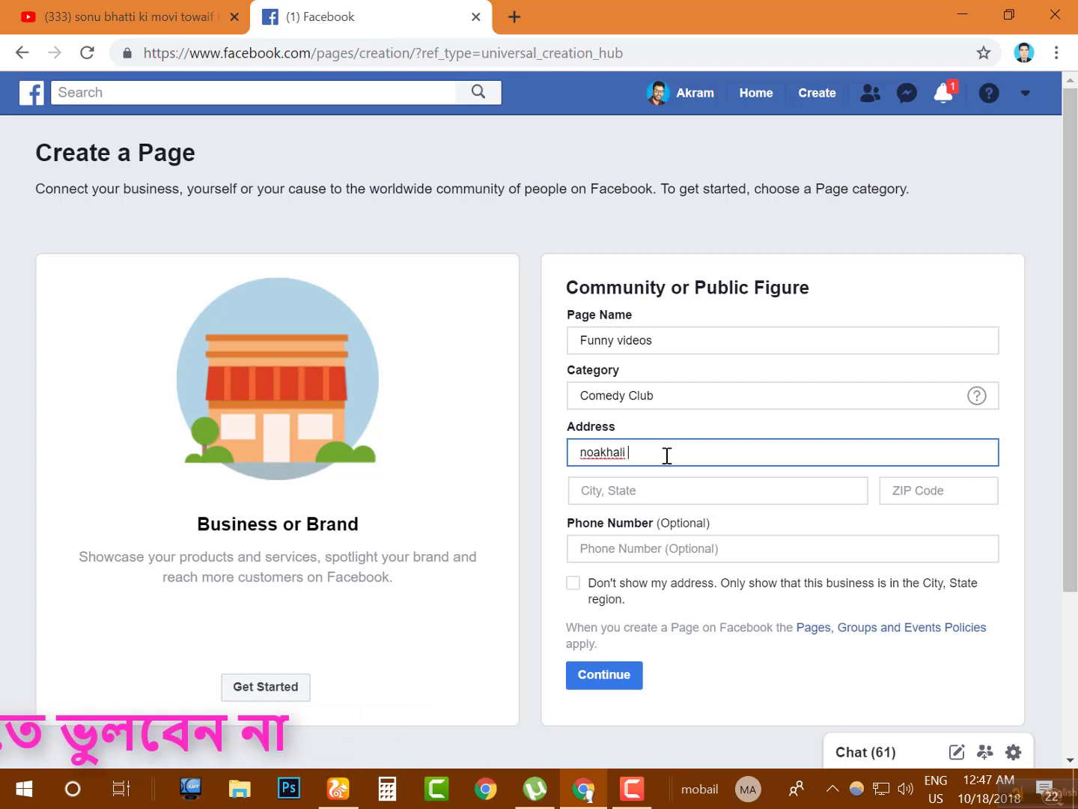
{"action": "type", "text": "i"}
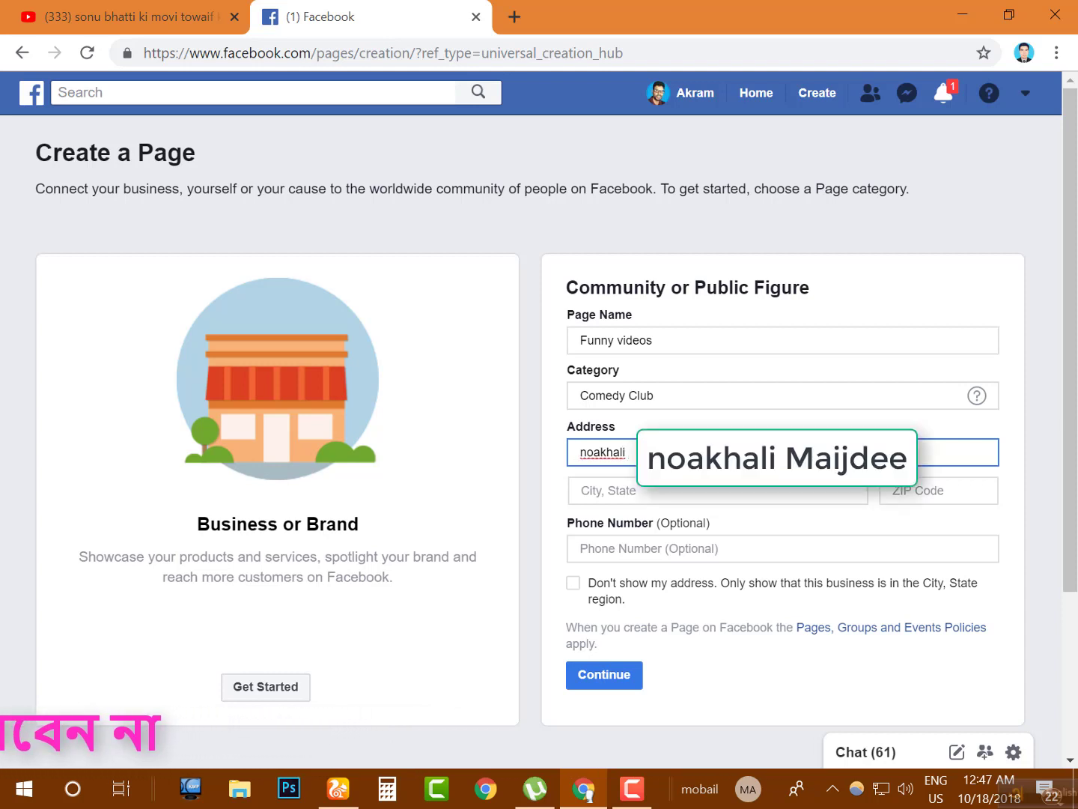
{"action": "type", "text": " M"}
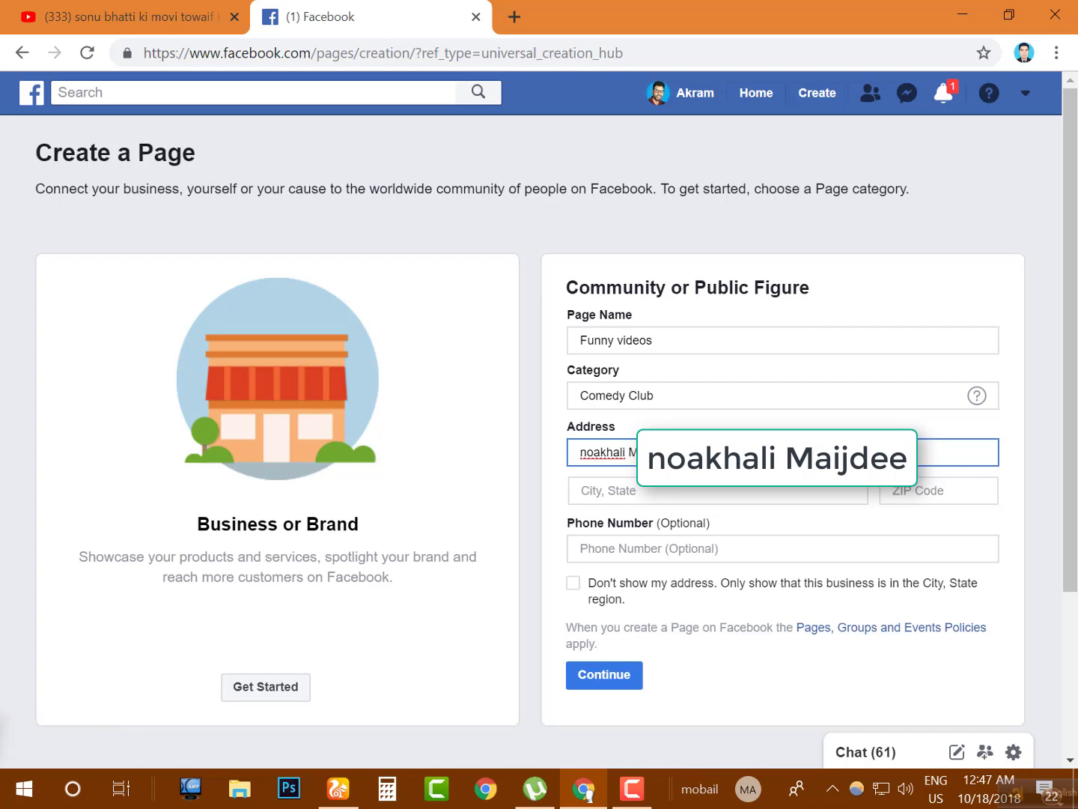
{"action": "type", "text": "ijdee"}
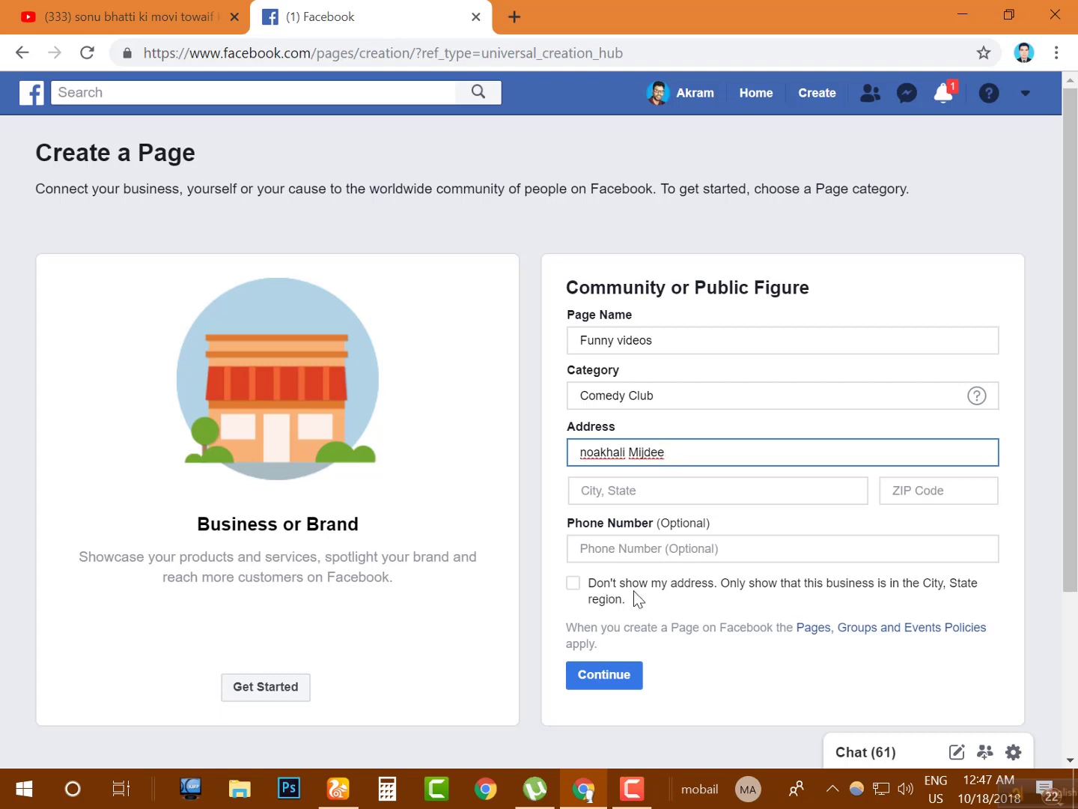
Step: Choose not to show the address beyond the City, State region, and enter the ZIP code
{"action": "scroll", "coordinate": [767, 586], "scroll_direction": "down", "scroll_amount": 2}
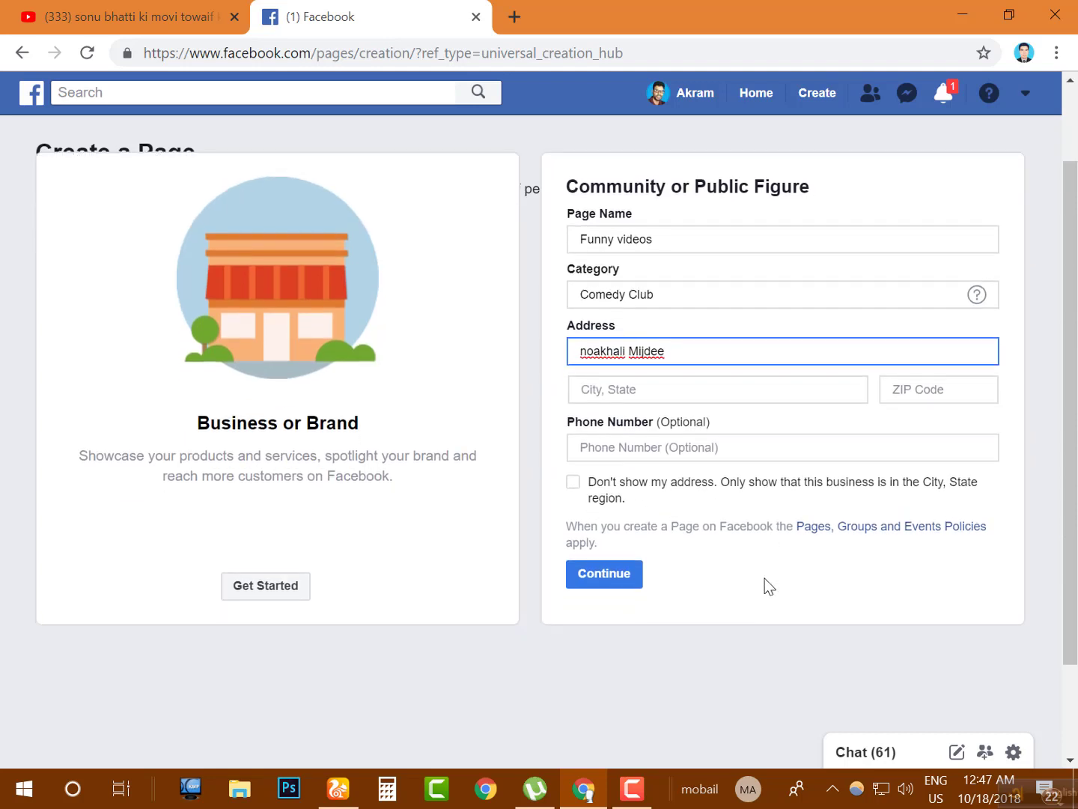
{"action": "left_click", "coordinate": [674, 482]}
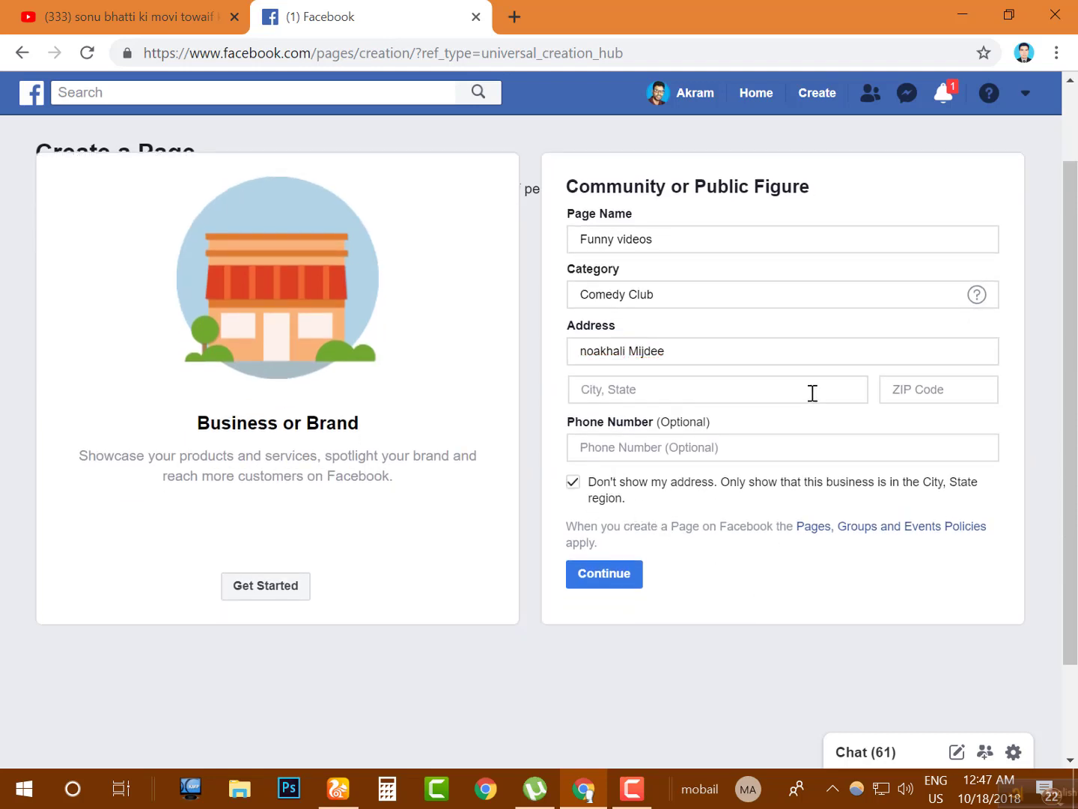
{"action": "left_click", "coordinate": [926, 390]}
{"action": "type", "text": "3800"}
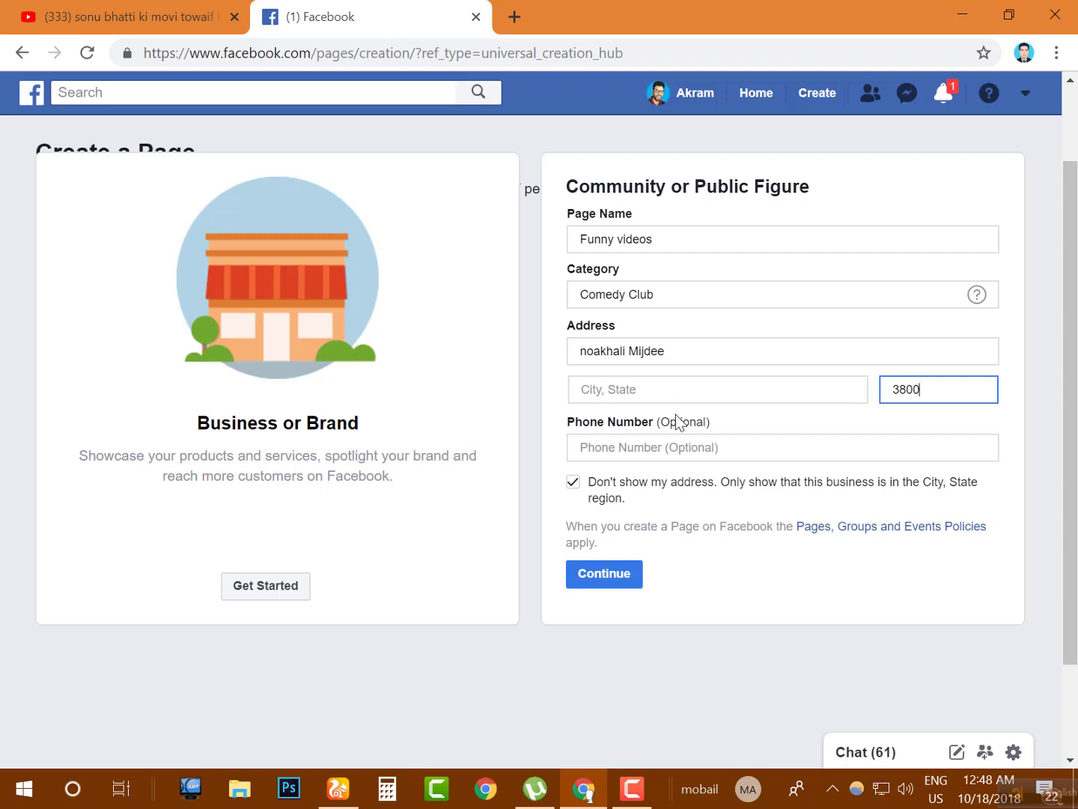
Step: Fill in the Page's city and state by picking the matching suggestion in Bangladesh
{"action": "scroll", "coordinate": [790, 448], "scroll_direction": "down", "scroll_amount": 1}
{"action": "left_click", "coordinate": [624, 290]}
{"action": "type", "text": "noakh"}
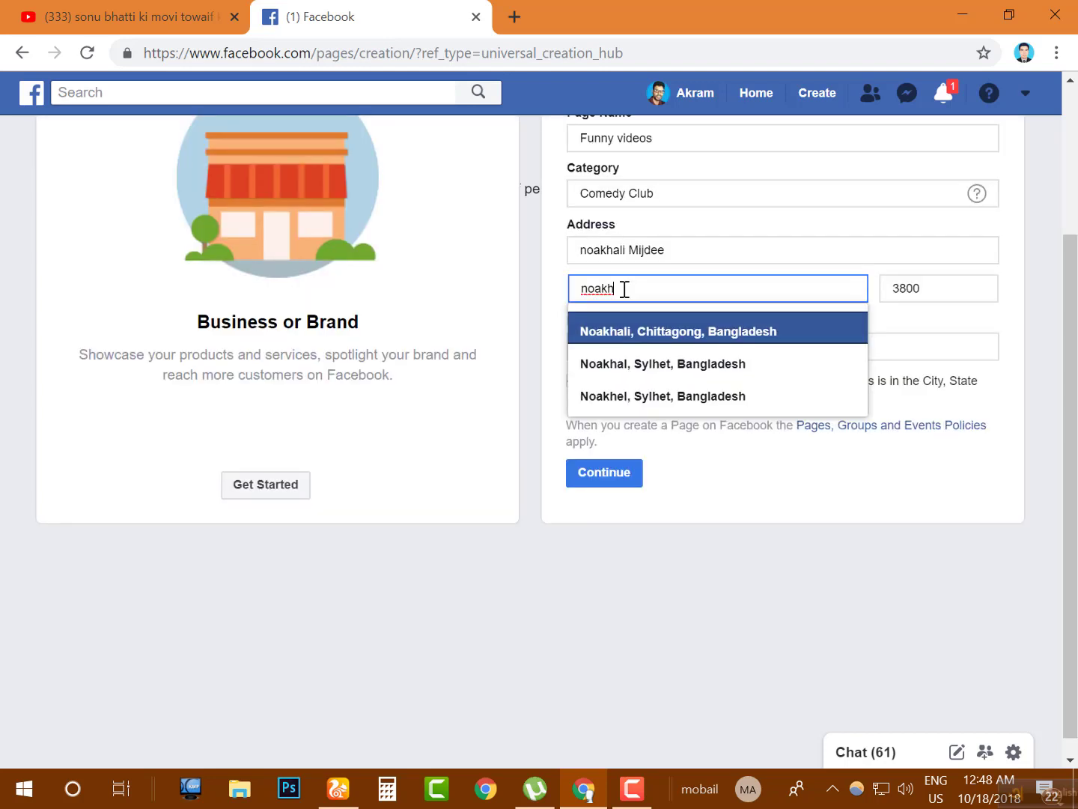
{"action": "left_click", "coordinate": [657, 337]}
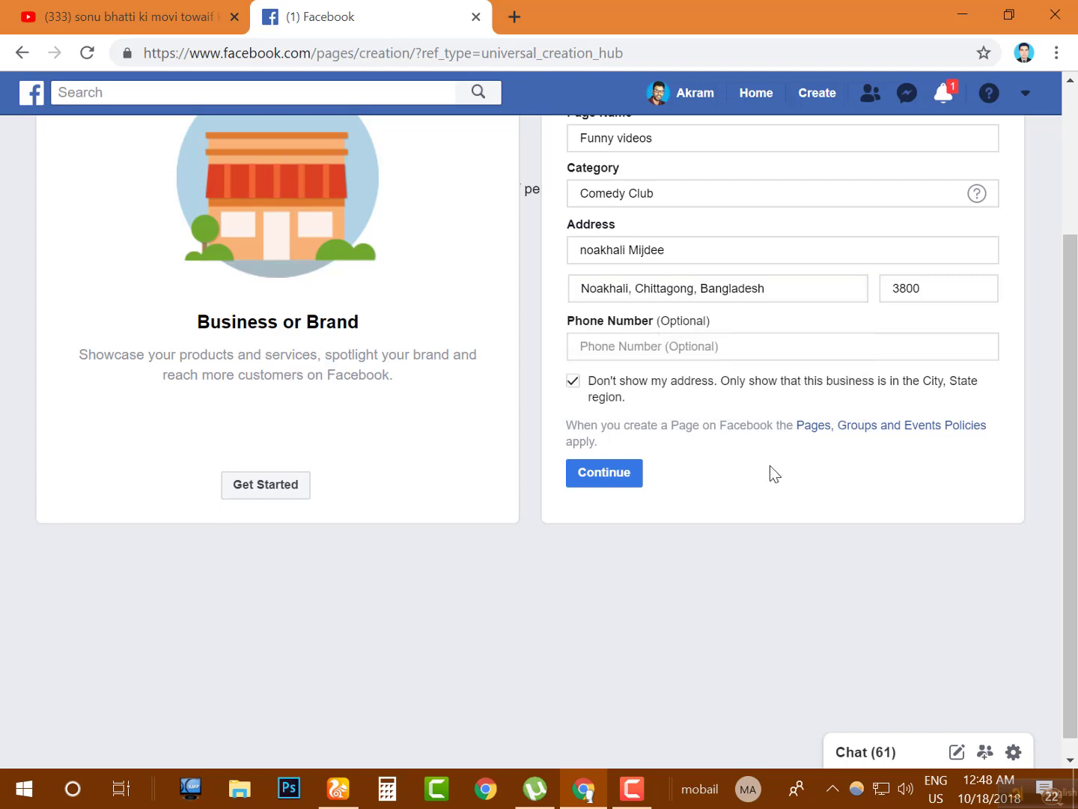
Step: Review the completed Page details and continue to the profile picture stage without entering a phone number
{"action": "scroll", "coordinate": [770, 473], "scroll_direction": "up", "scroll_amount": 3}
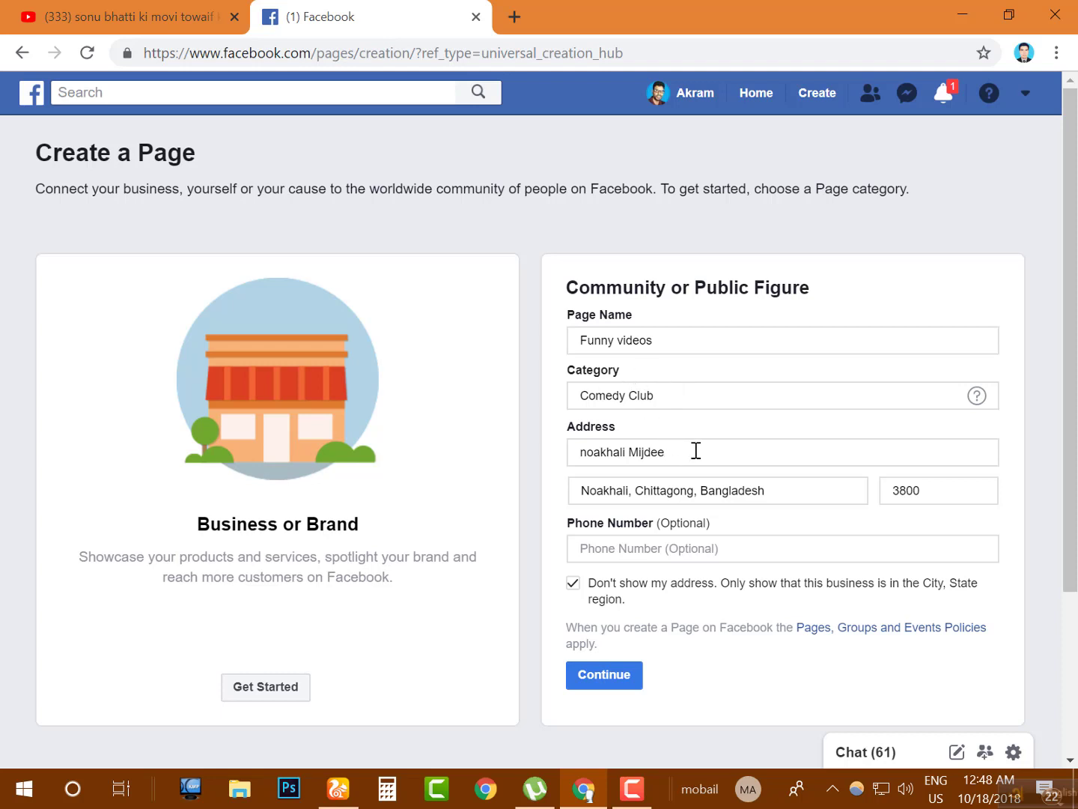
{"action": "scroll", "coordinate": [670, 455], "scroll_direction": "down", "scroll_amount": 1}
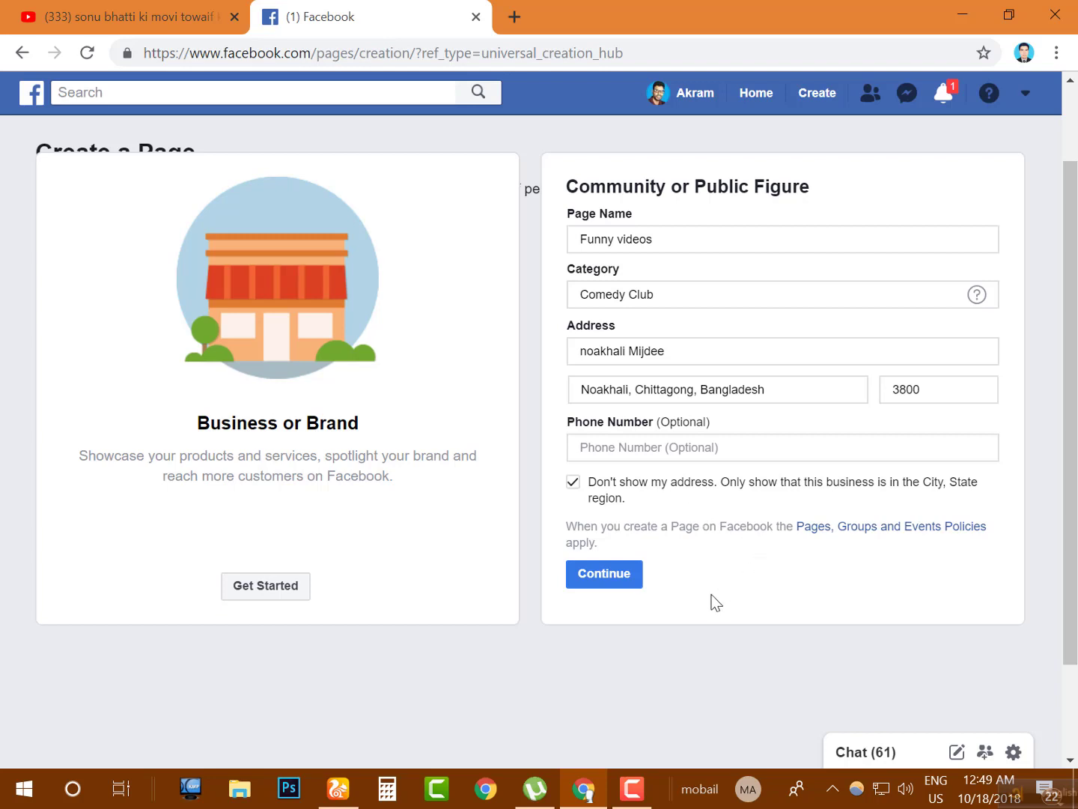
{"action": "left_click", "coordinate": [605, 575]}
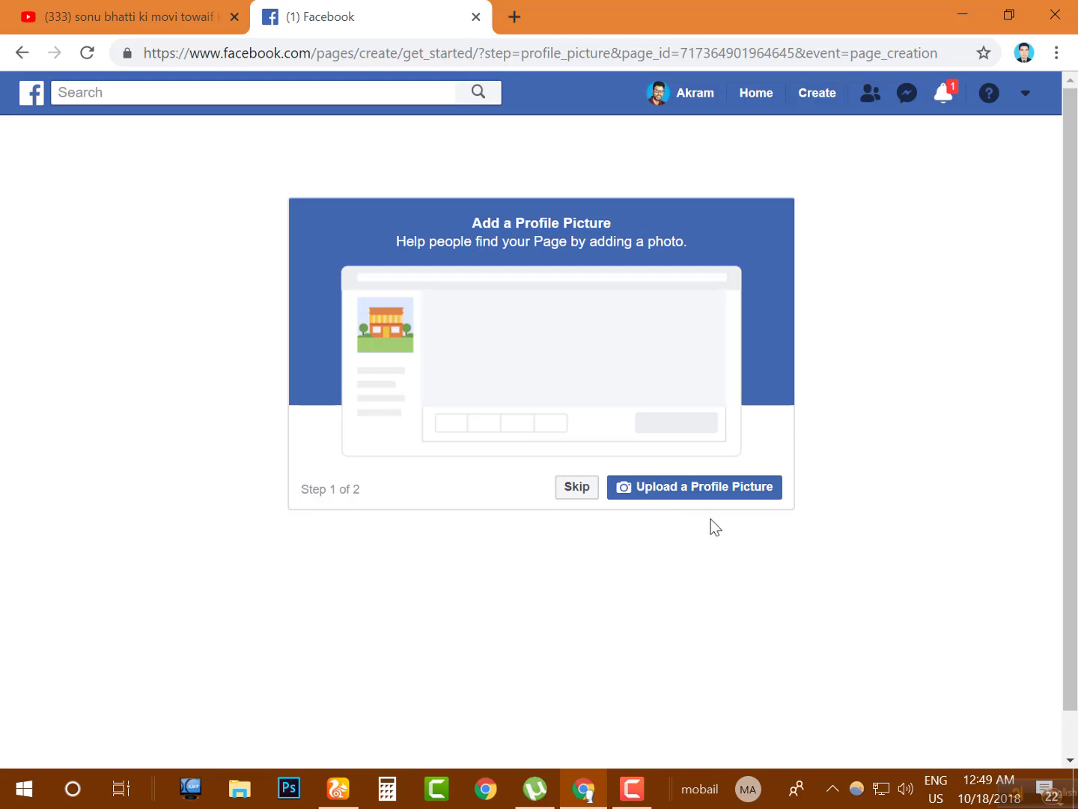
Step: Start the profile picture upload and browse to the "00 my photo" folder inside "01 all photo" on Local Disk (F:)
{"action": "left_click", "coordinate": [645, 494]}
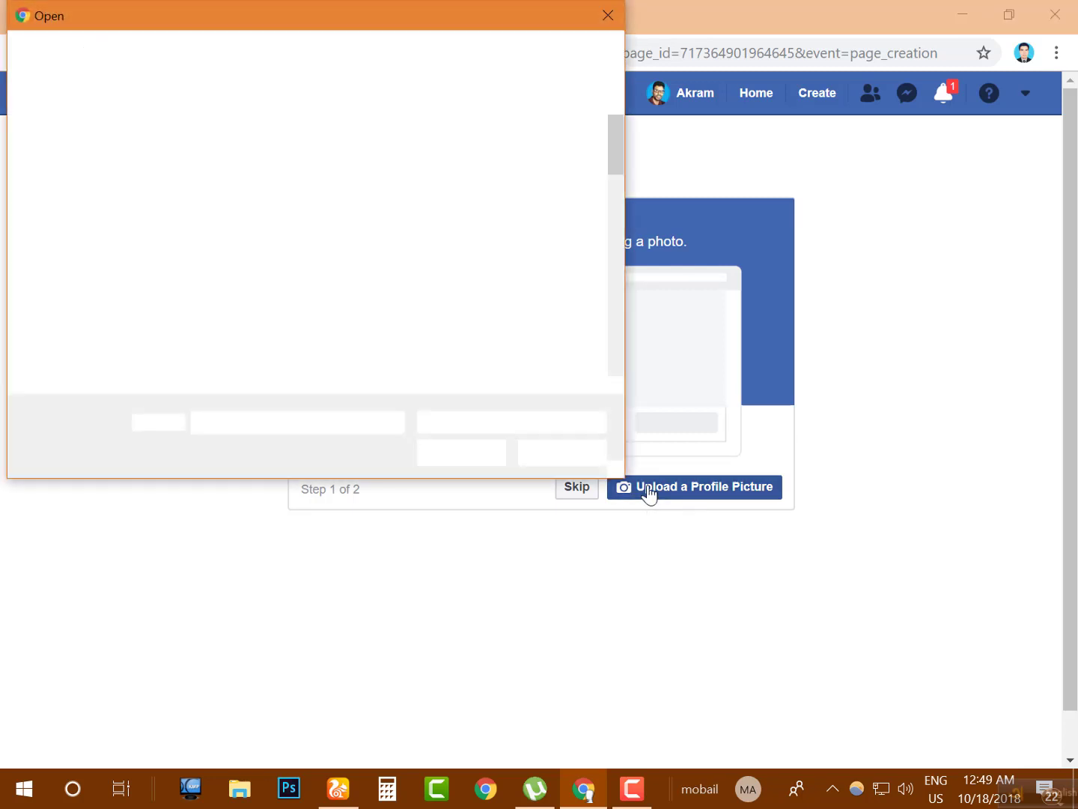
{"action": "scroll", "coordinate": [358, 164], "scroll_direction": "down", "scroll_amount": 1}
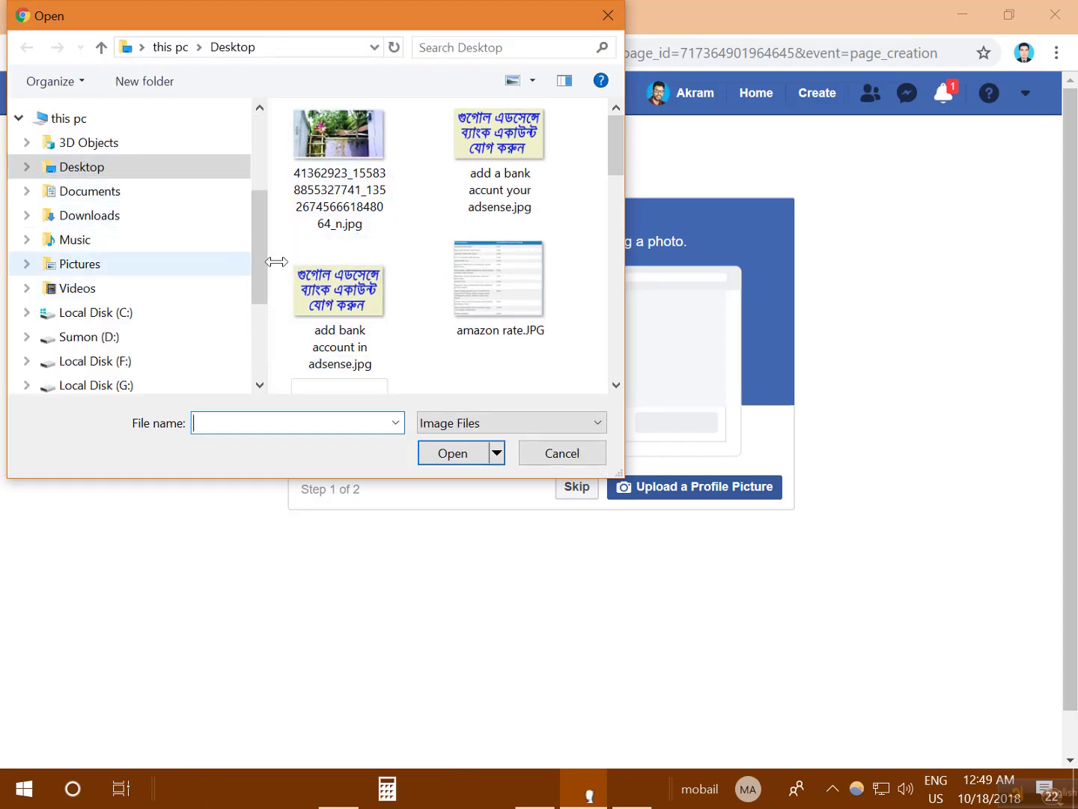
{"action": "scroll", "coordinate": [431, 246], "scroll_direction": "down", "scroll_amount": 5}
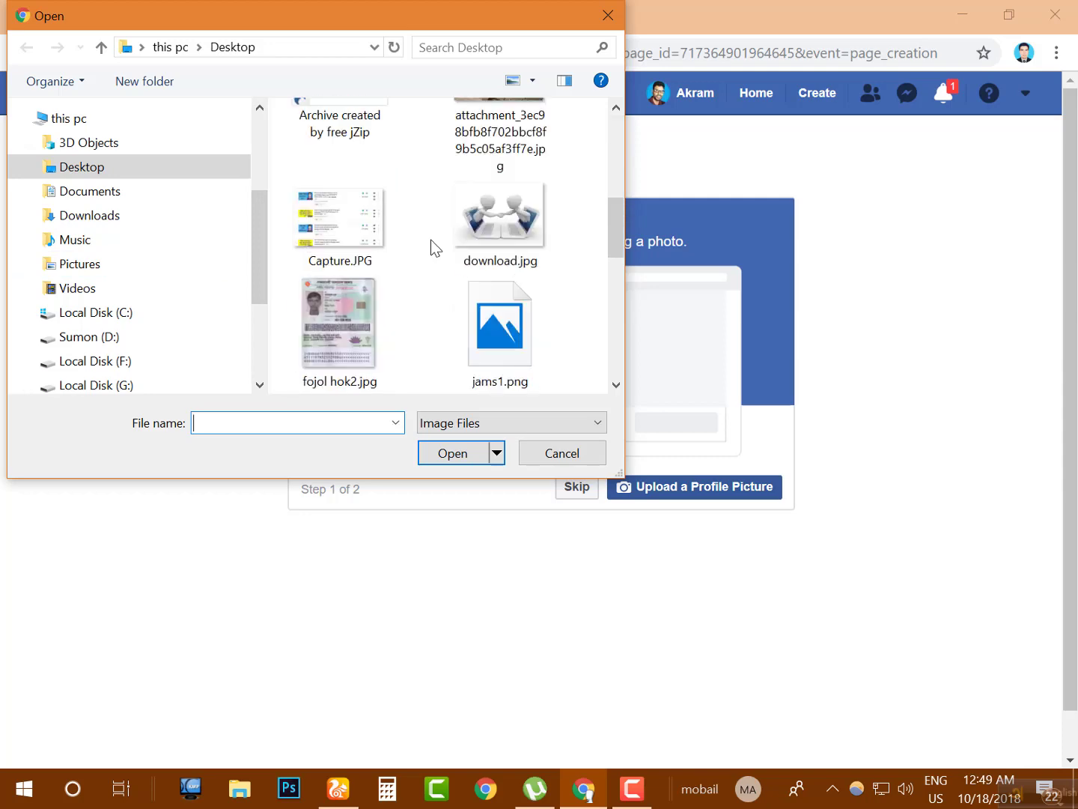
{"action": "scroll", "coordinate": [432, 245], "scroll_direction": "down", "scroll_amount": 3}
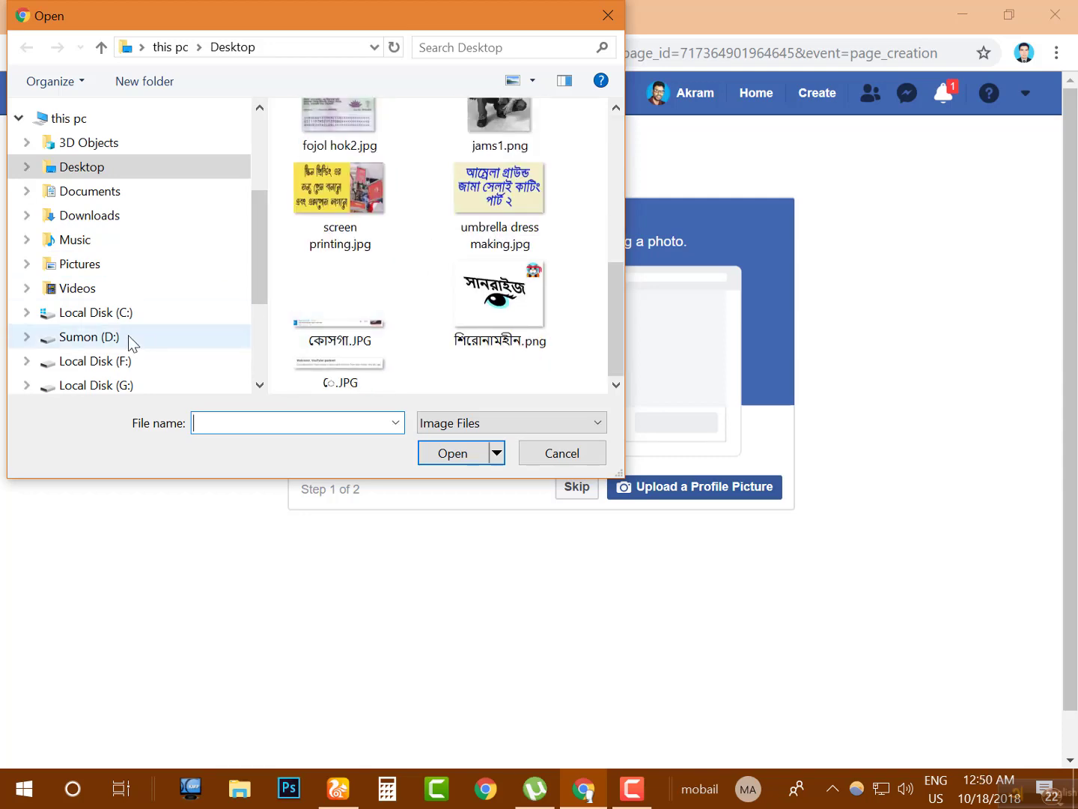
{"action": "scroll", "coordinate": [125, 345], "scroll_direction": "down", "scroll_amount": 1}
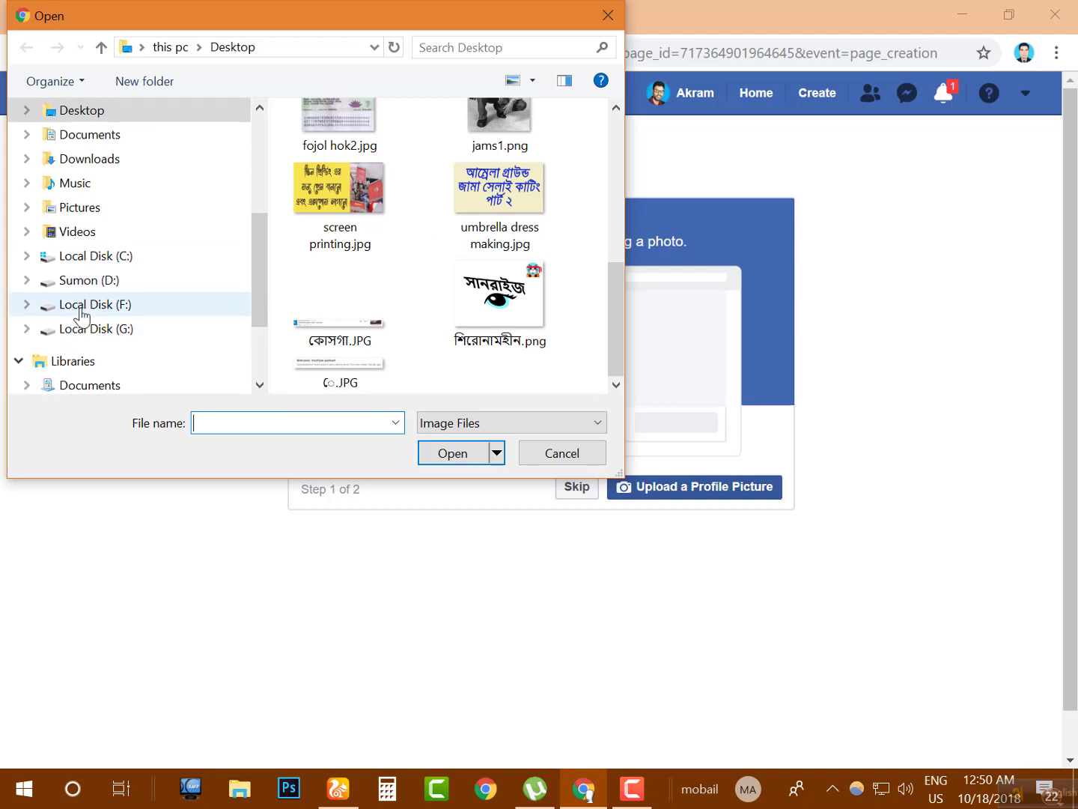
{"action": "left_click", "coordinate": [97, 307]}
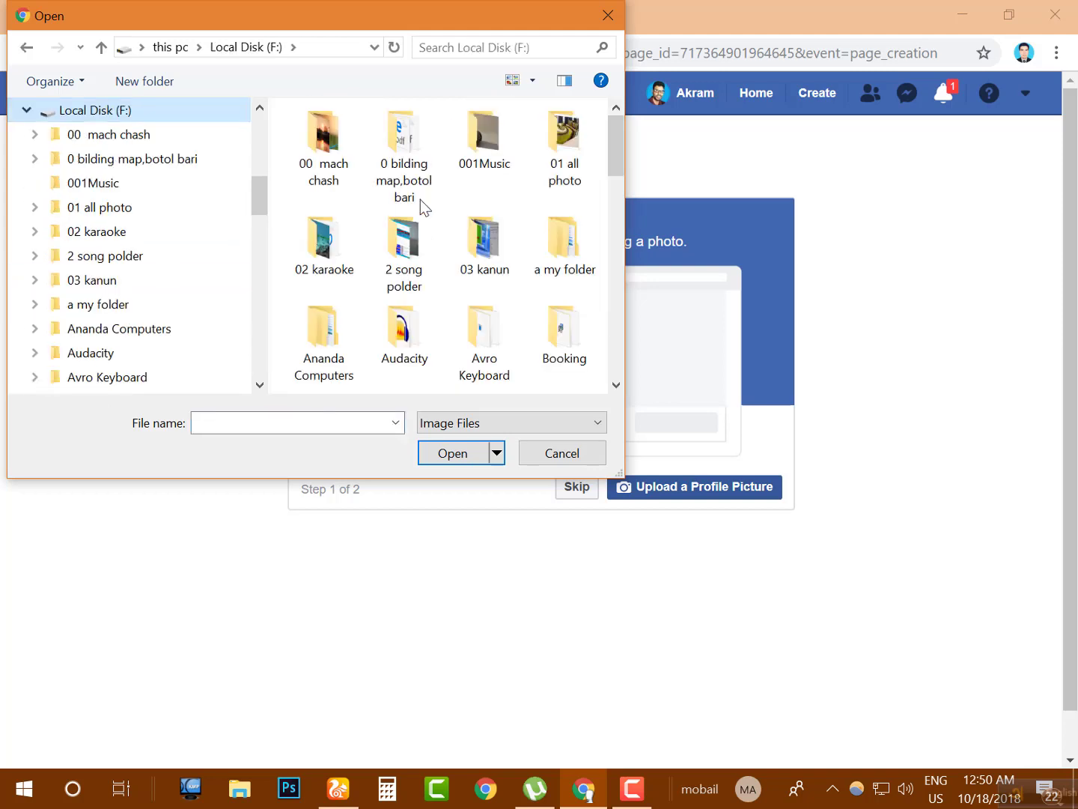
{"action": "double_click", "coordinate": [568, 150]}
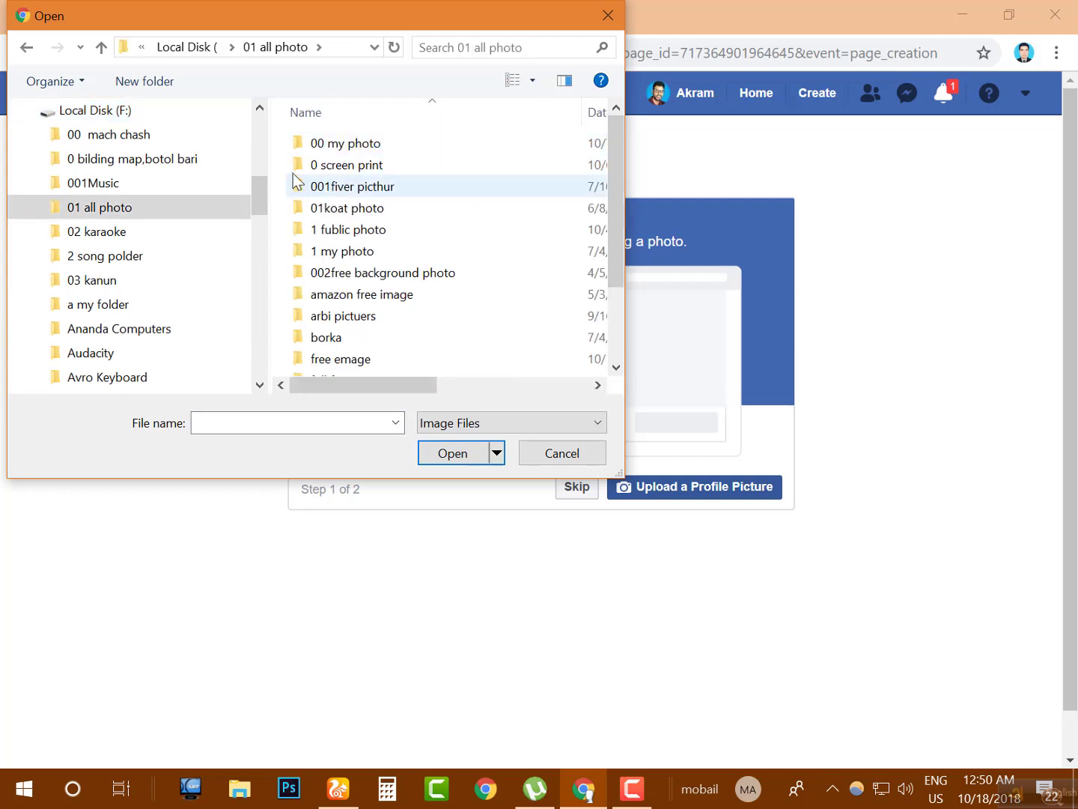
{"action": "double_click", "coordinate": [394, 143]}
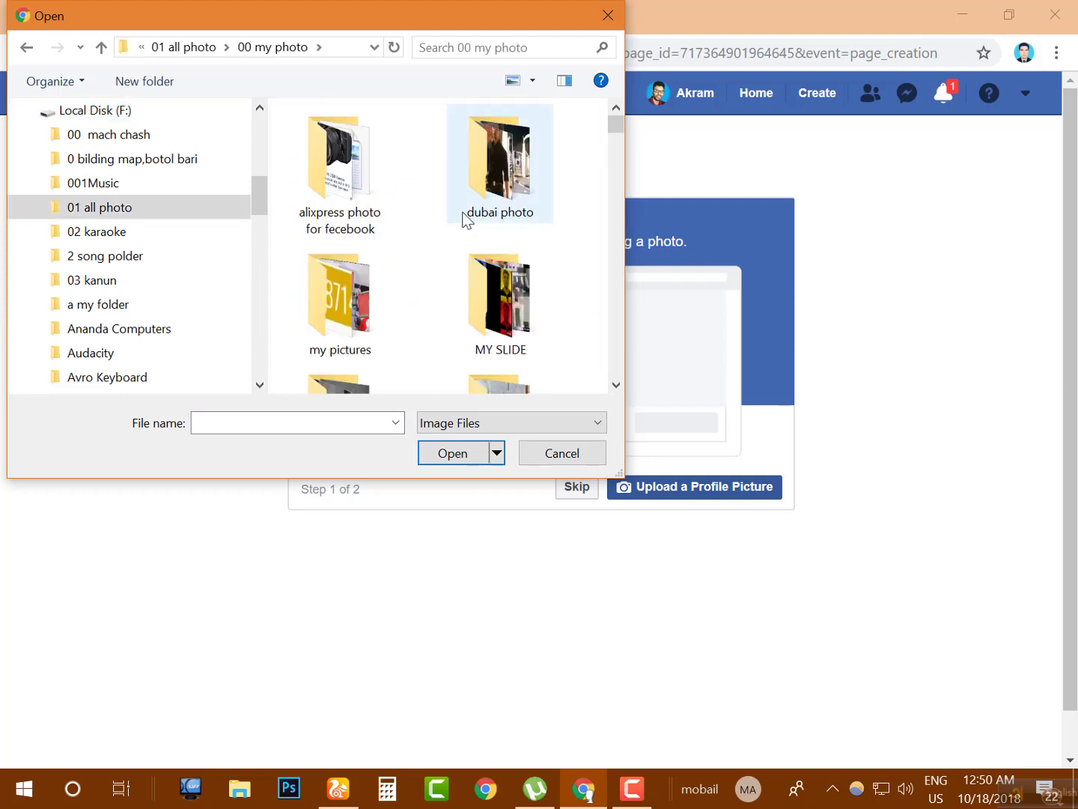
{"action": "scroll", "coordinate": [440, 293], "scroll_direction": "down", "scroll_amount": 10}
{"action": "scroll", "coordinate": [440, 293], "scroll_direction": "up", "scroll_amount": 5}
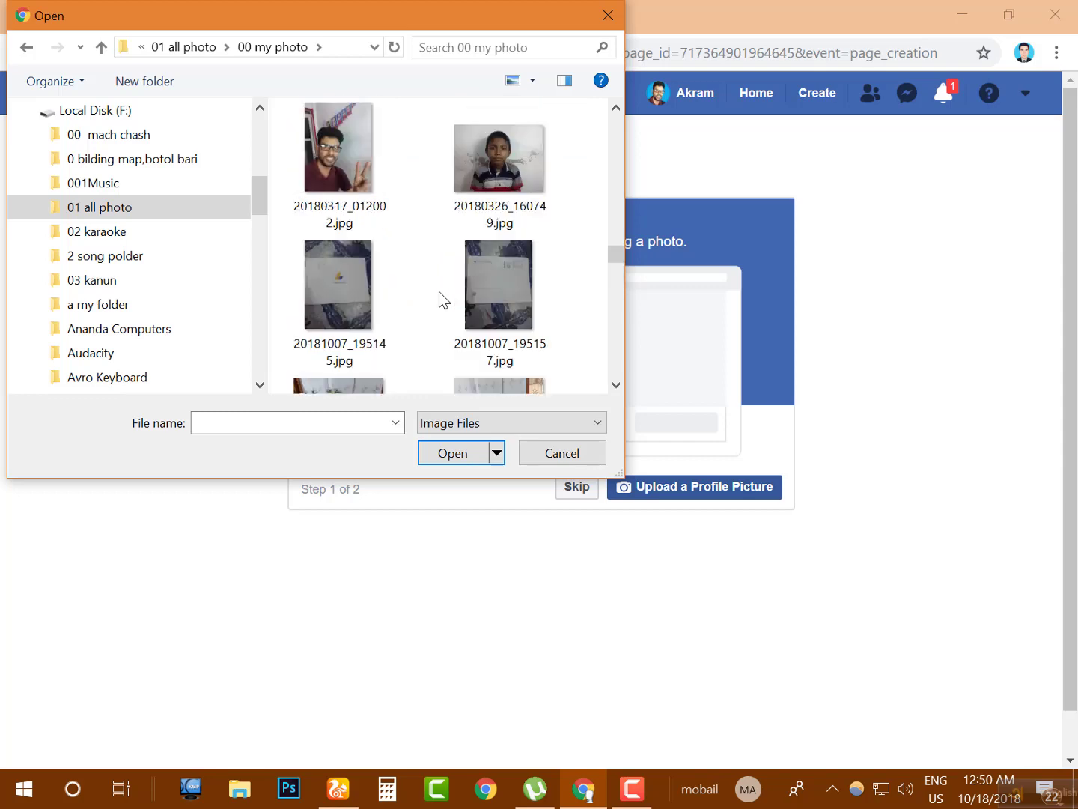
{"action": "scroll", "coordinate": [439, 291], "scroll_direction": "up", "scroll_amount": 3}
{"action": "scroll", "coordinate": [438, 291], "scroll_direction": "down", "scroll_amount": 3}
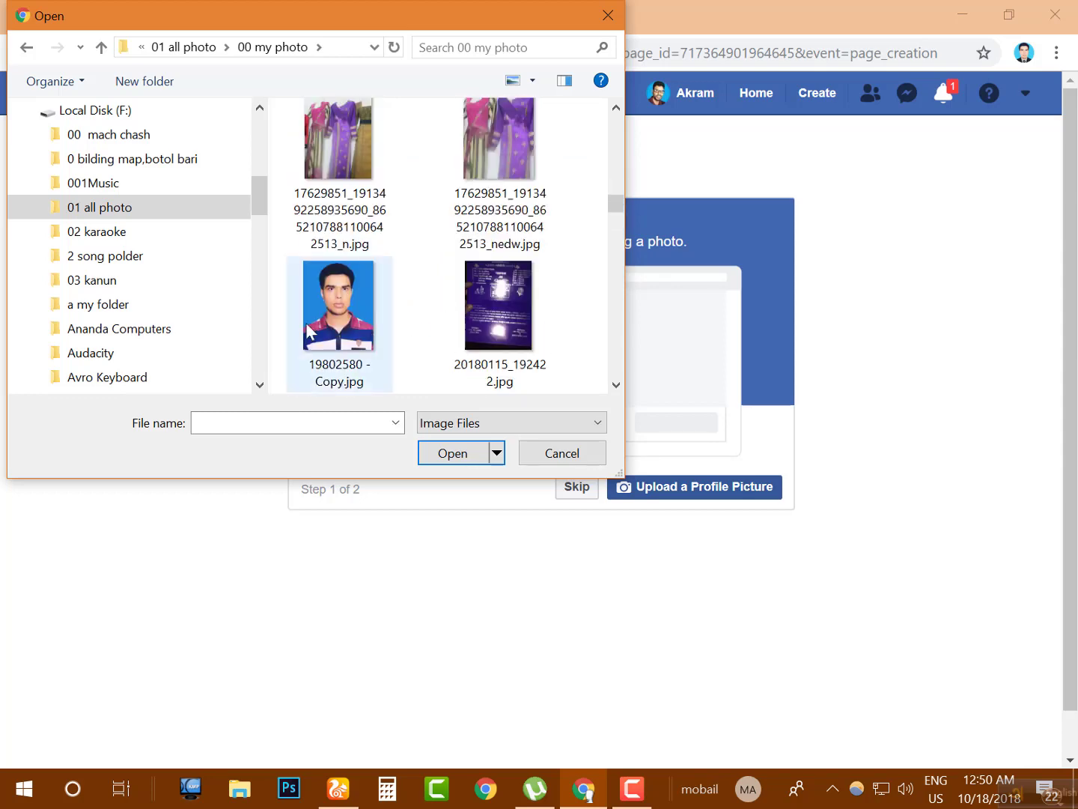
{"action": "left_click", "coordinate": [335, 313]}
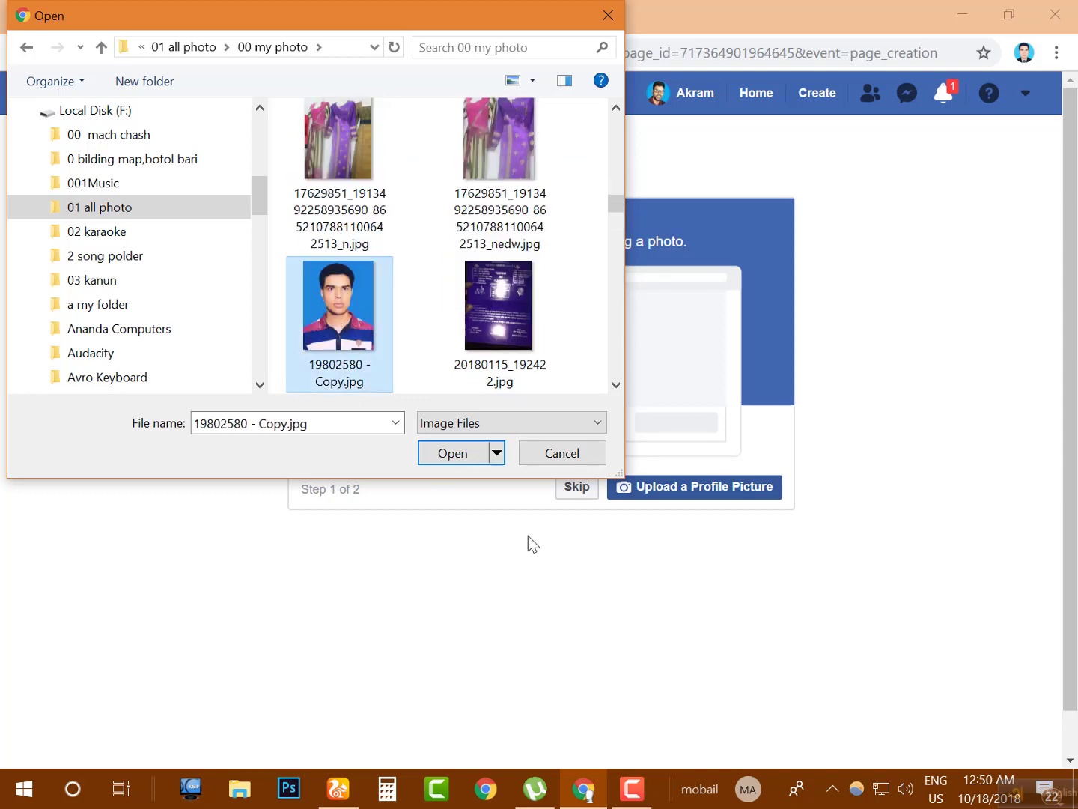
{"action": "left_click", "coordinate": [451, 457]}
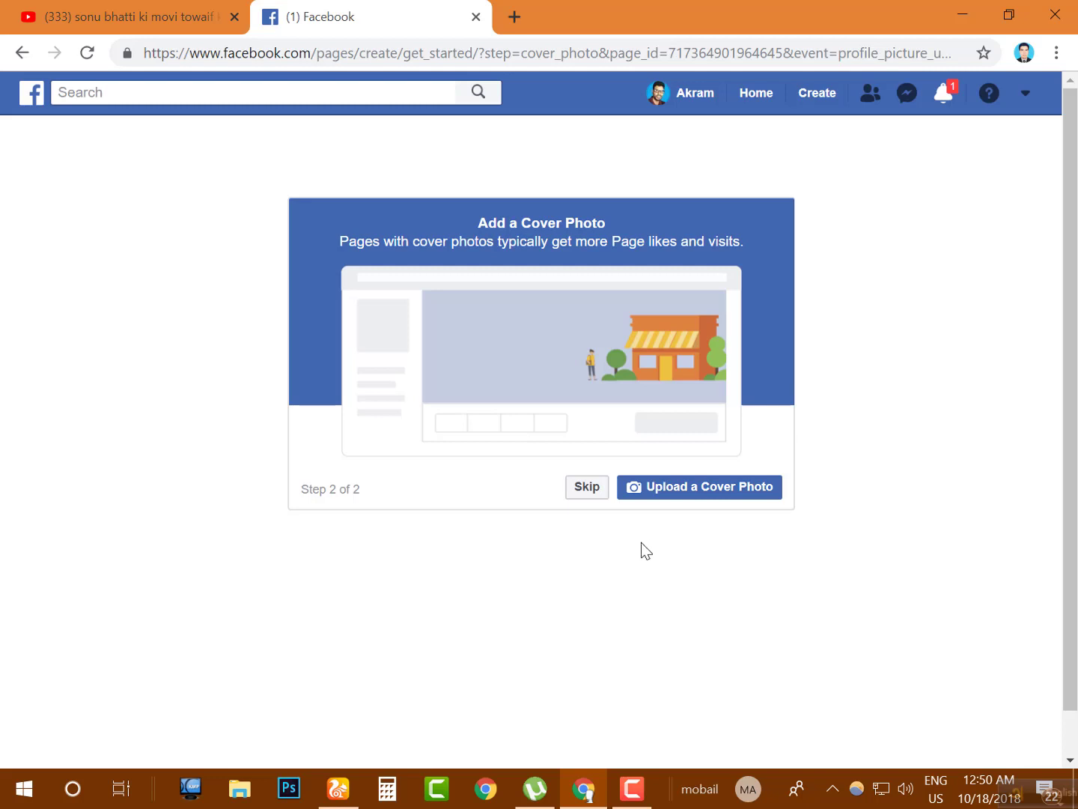
Step: Skip adding a cover photo and dismiss the tip about inviting friends on the new Page
{"action": "left_click", "coordinate": [589, 489]}
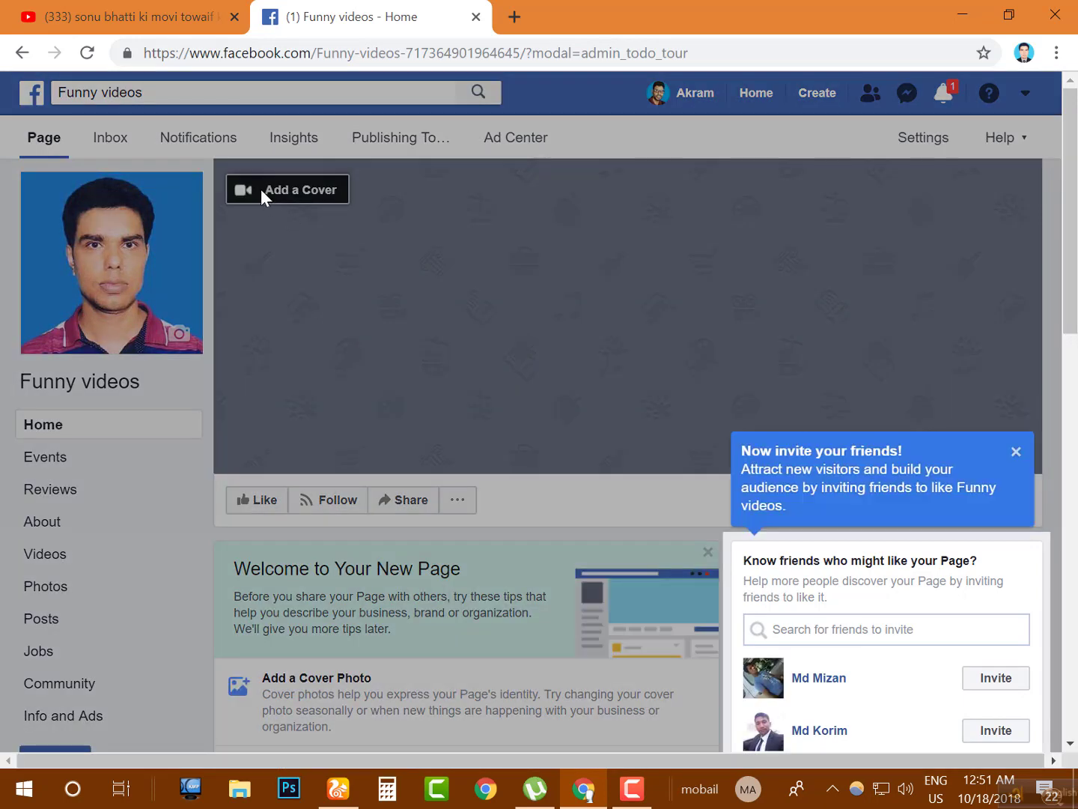
{"action": "left_click", "coordinate": [1017, 453]}
{"action": "scroll", "coordinate": [449, 346], "scroll_direction": "up", "scroll_amount": 4}
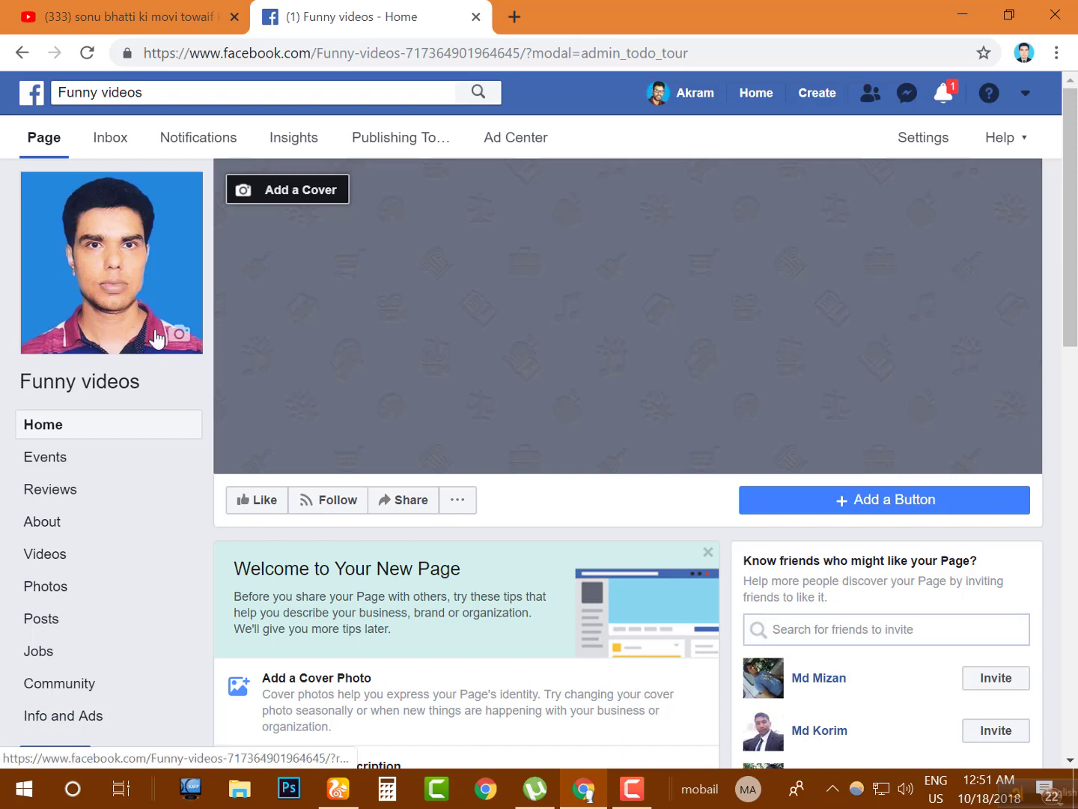
Step: Look over the new Page's home view, including the cover area, Page tips, friend invitations and post composer
{"action": "mouse_move", "coordinate": [187, 344]}
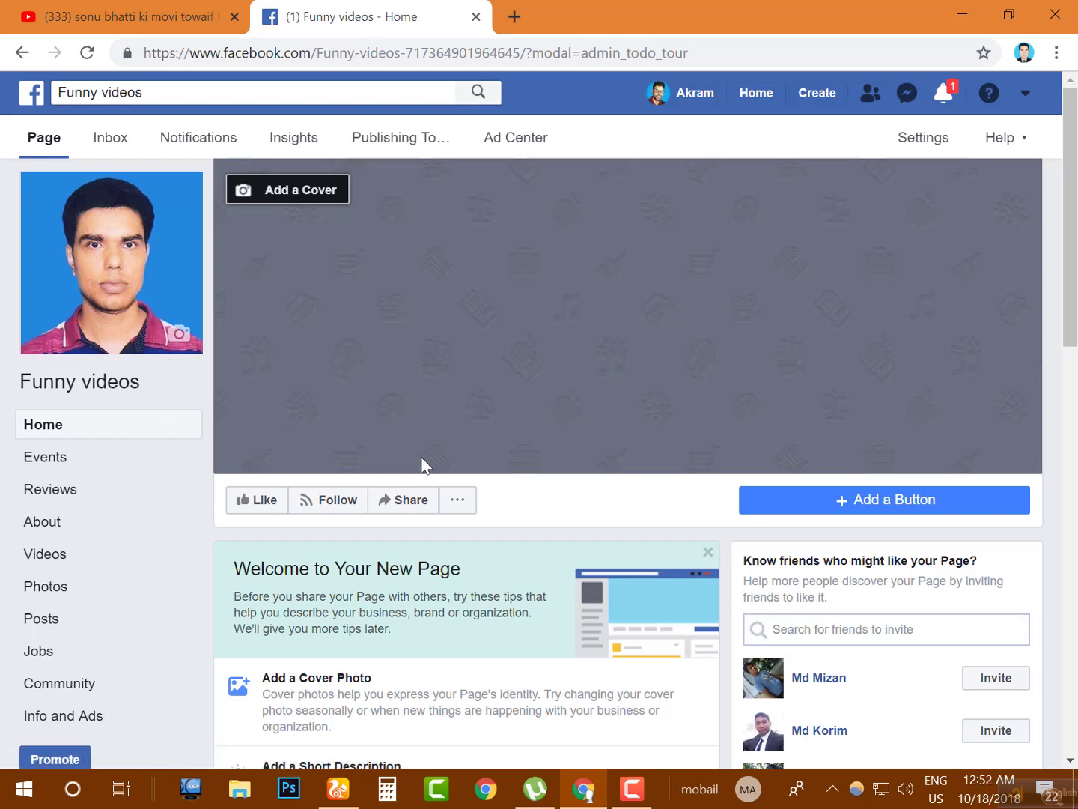
{"action": "scroll", "coordinate": [421, 466], "scroll_direction": "down", "scroll_amount": 3}
{"action": "scroll", "coordinate": [427, 387], "scroll_direction": "up", "scroll_amount": 3}
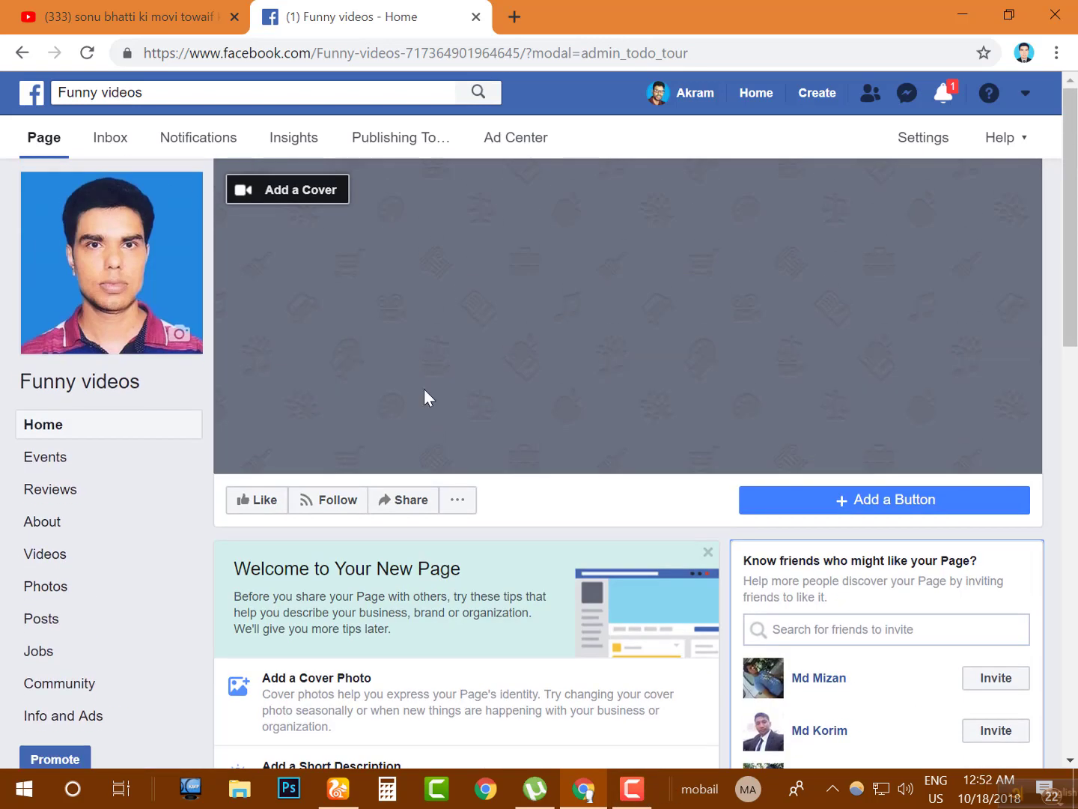
{"action": "scroll", "coordinate": [549, 451], "scroll_direction": "down", "scroll_amount": 5}
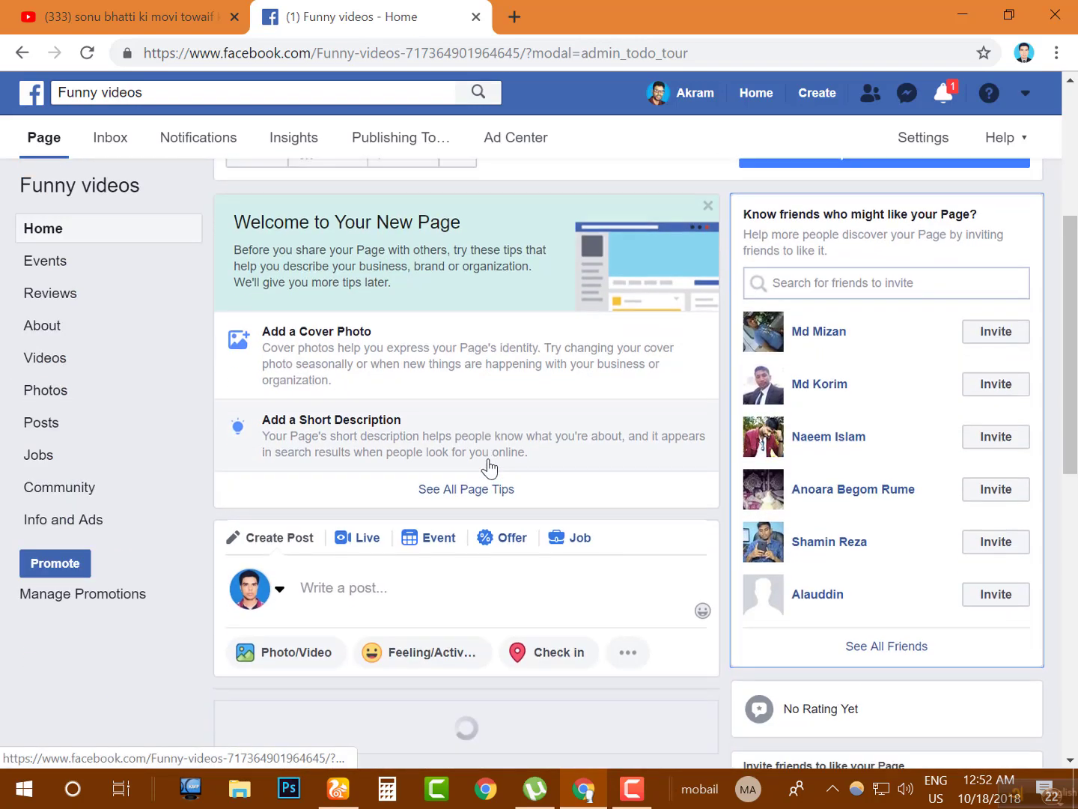
{"action": "scroll", "coordinate": [490, 468], "scroll_direction": "down", "scroll_amount": 2}
{"action": "scroll", "coordinate": [599, 487], "scroll_direction": "up", "scroll_amount": 5}
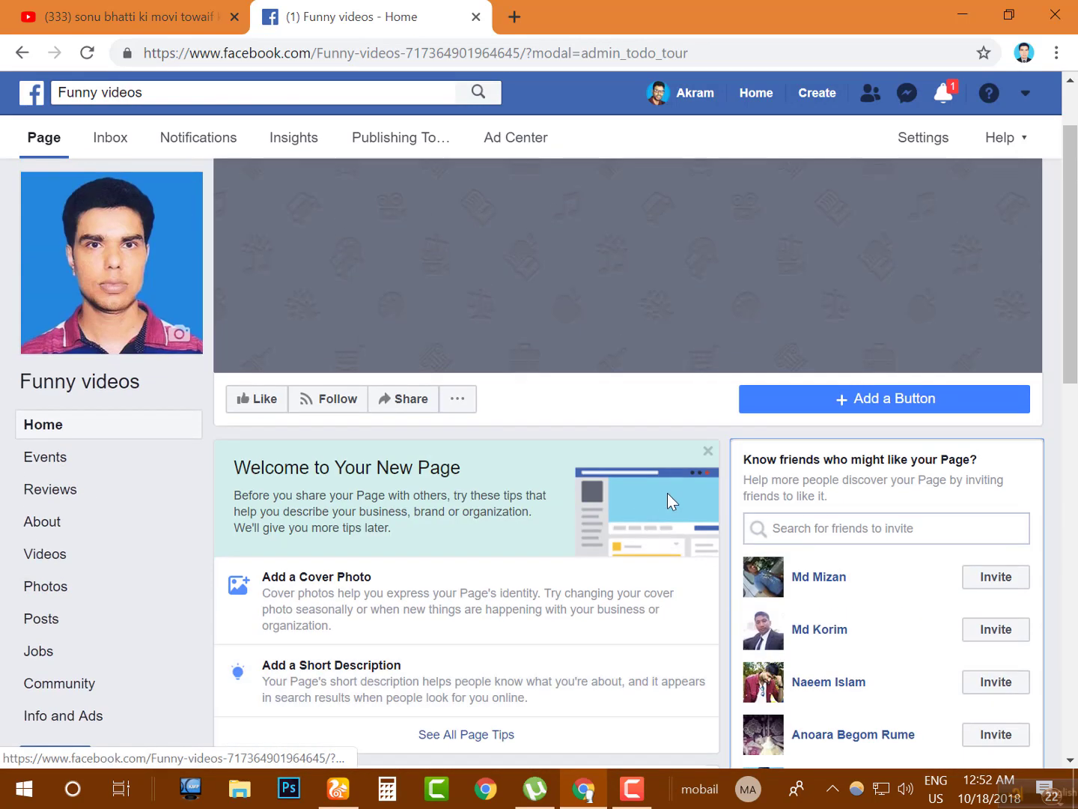
{"action": "scroll", "coordinate": [667, 493], "scroll_direction": "down", "scroll_amount": 3}
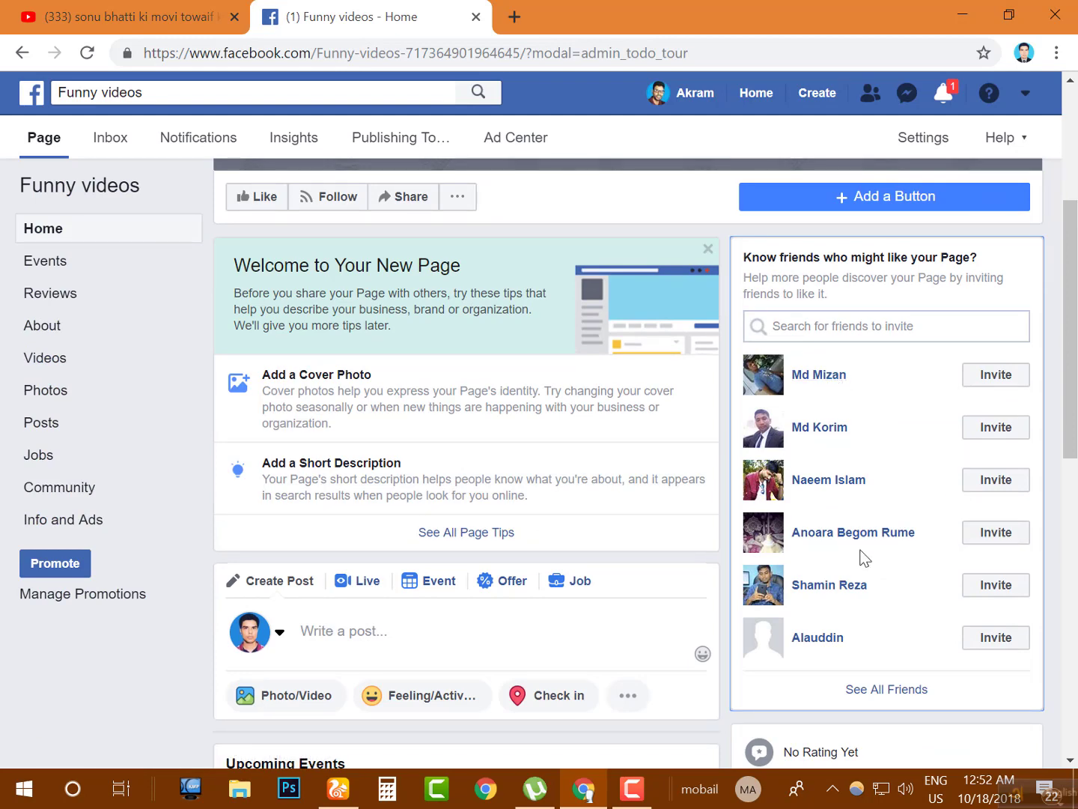
{"action": "scroll", "coordinate": [866, 558], "scroll_direction": "down", "scroll_amount": 1}
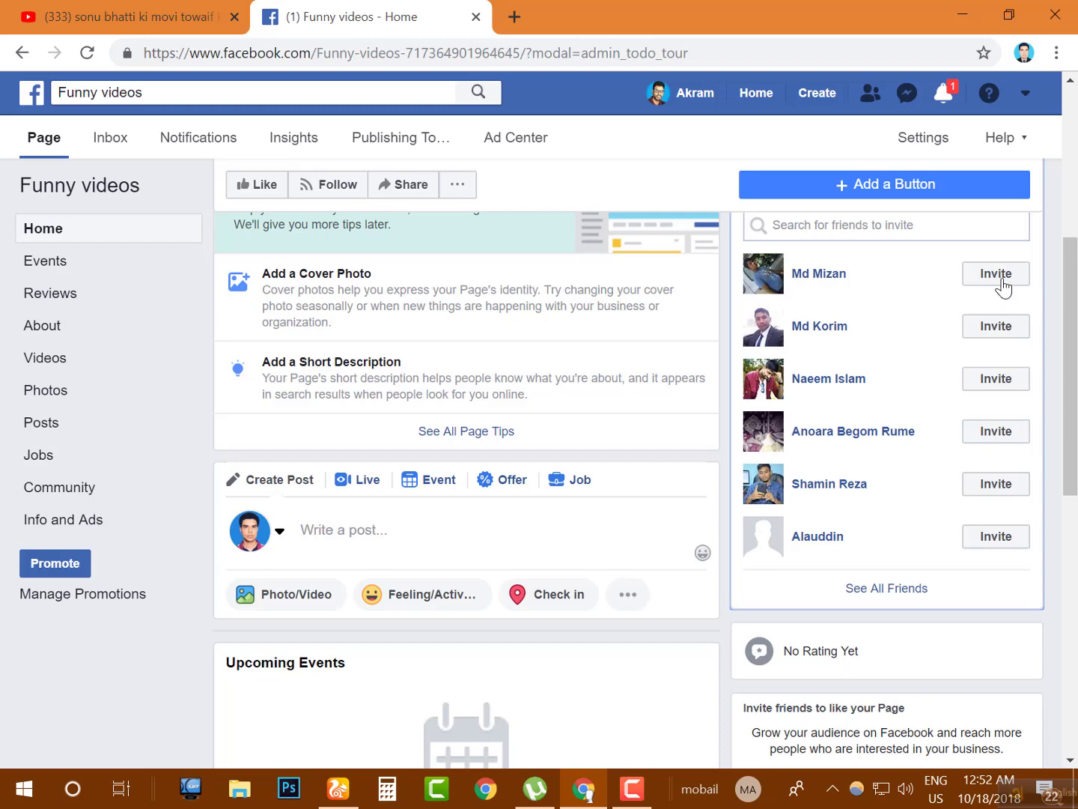
{"action": "scroll", "coordinate": [638, 501], "scroll_direction": "up", "scroll_amount": 4}
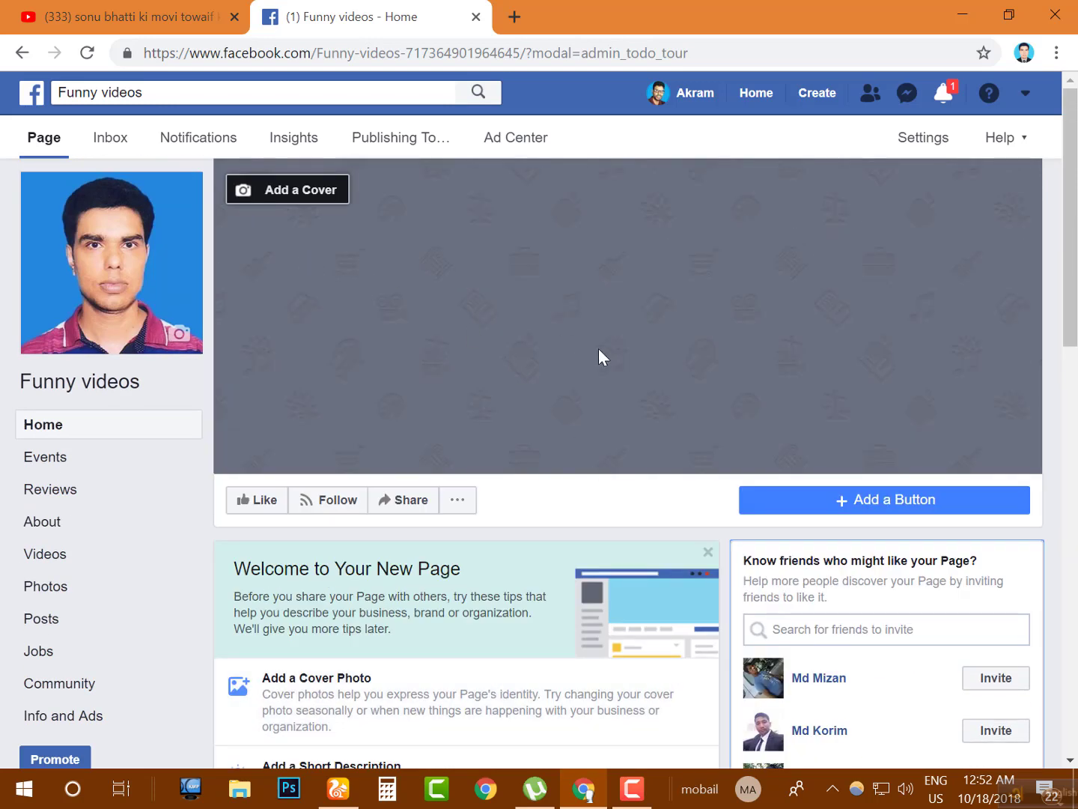
{"action": "scroll", "coordinate": [614, 381], "scroll_direction": "down", "scroll_amount": 3}
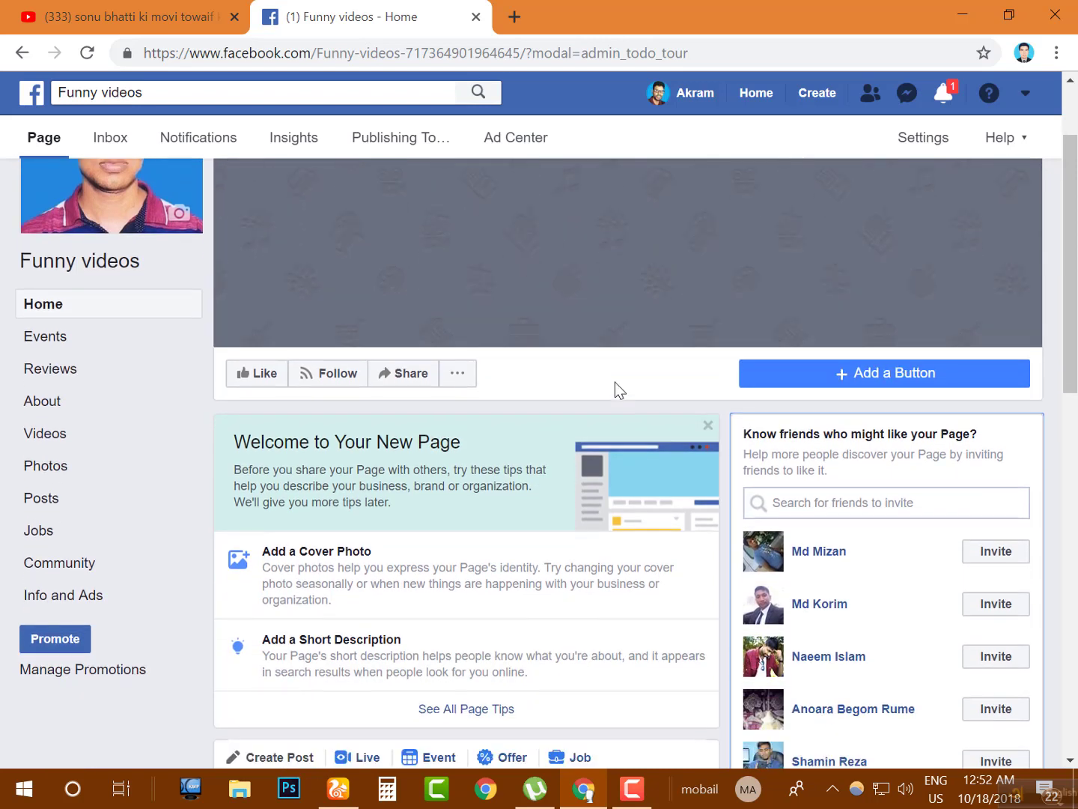
{"action": "scroll", "coordinate": [557, 464], "scroll_direction": "up", "scroll_amount": 2}
{"action": "scroll", "coordinate": [547, 462], "scroll_direction": "up", "scroll_amount": 1}
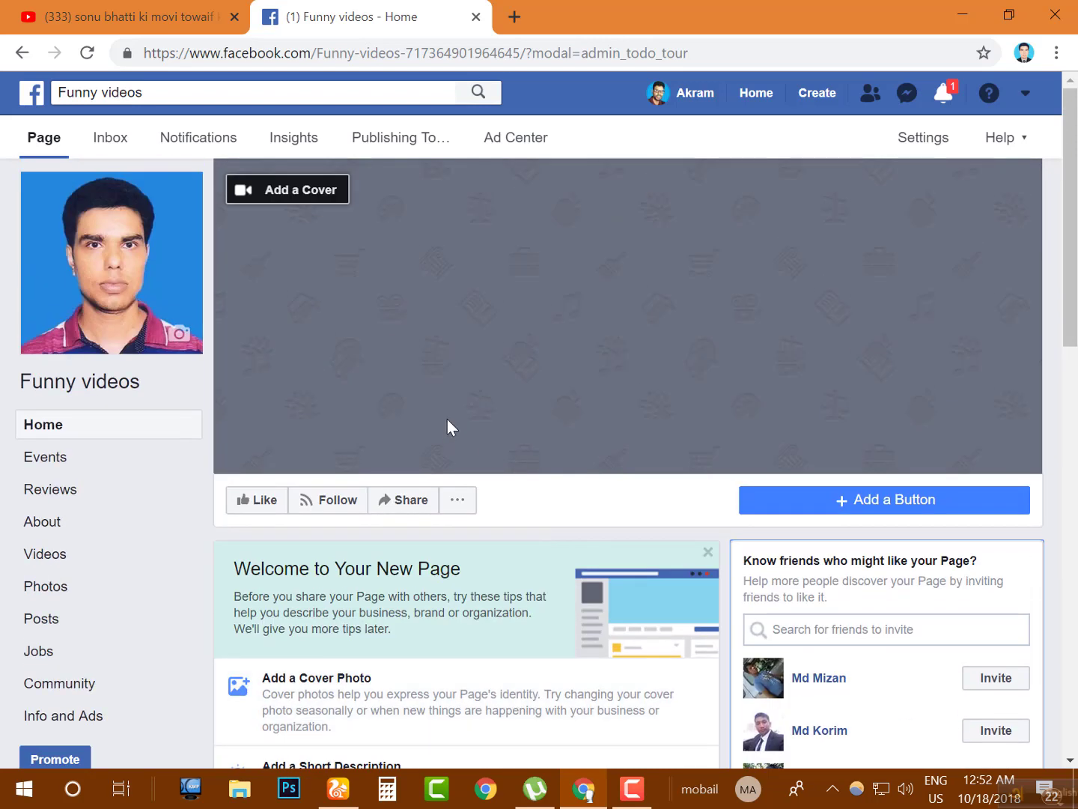
{"action": "scroll", "coordinate": [446, 418], "scroll_direction": "down", "scroll_amount": 6}
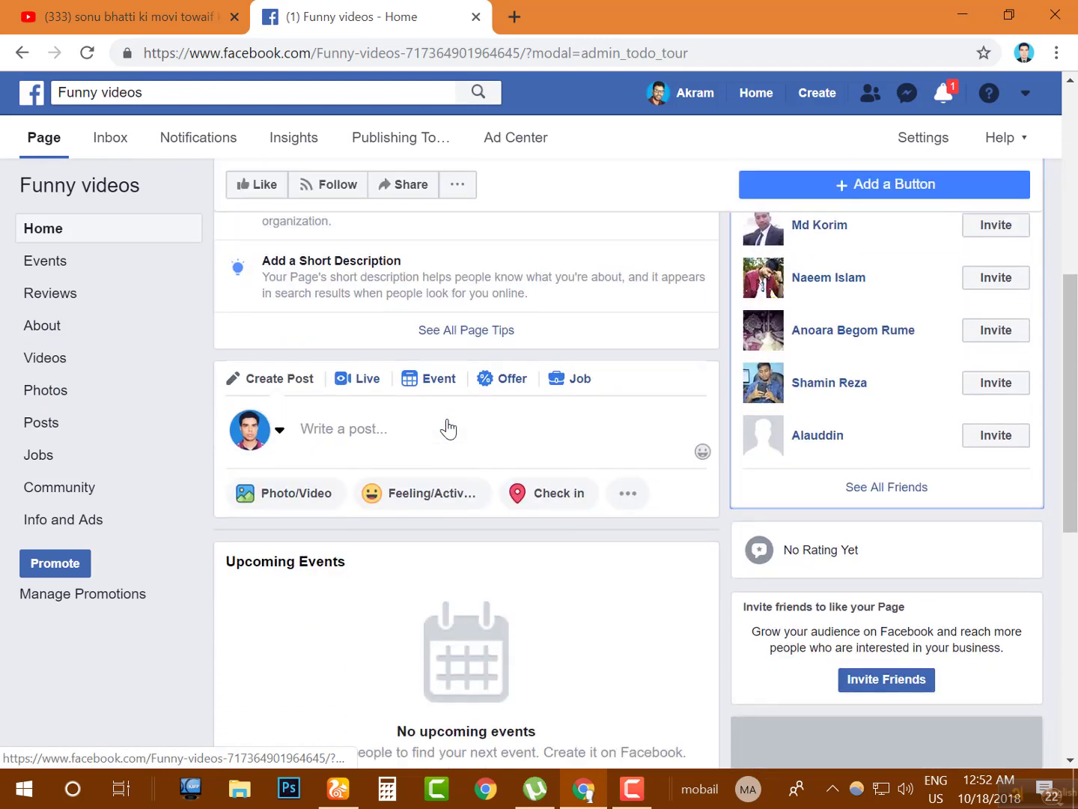